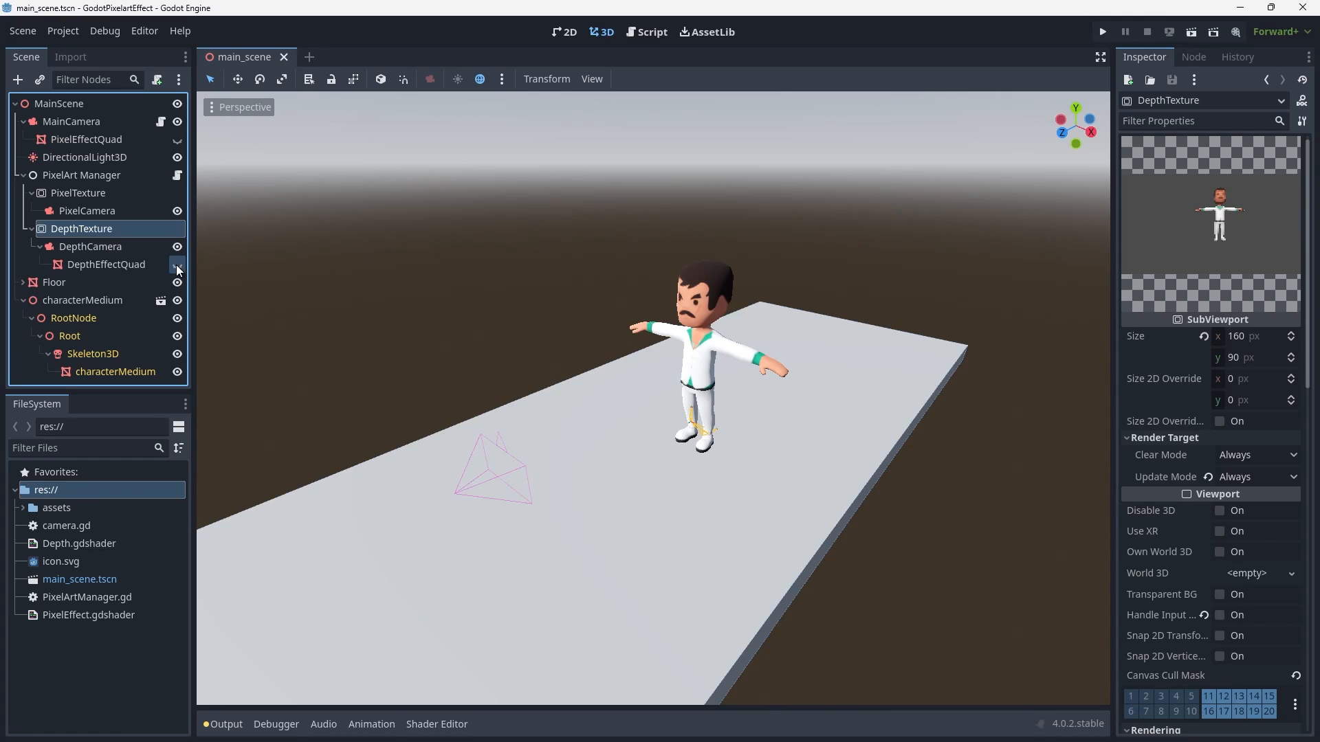
Step: Show the DepthEffectQuad node so its red depth output fills the viewport
click(177, 265)
click(110, 214)
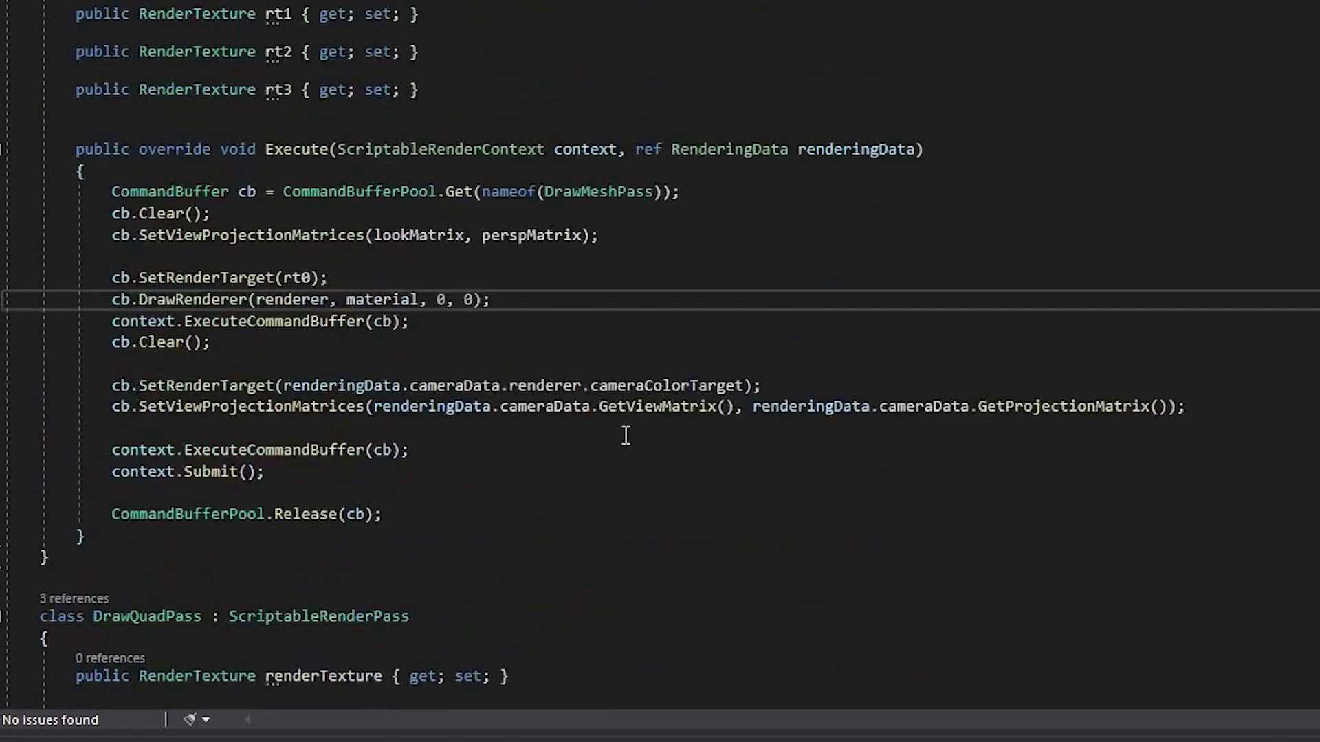
scroll(625, 436, up, 5)
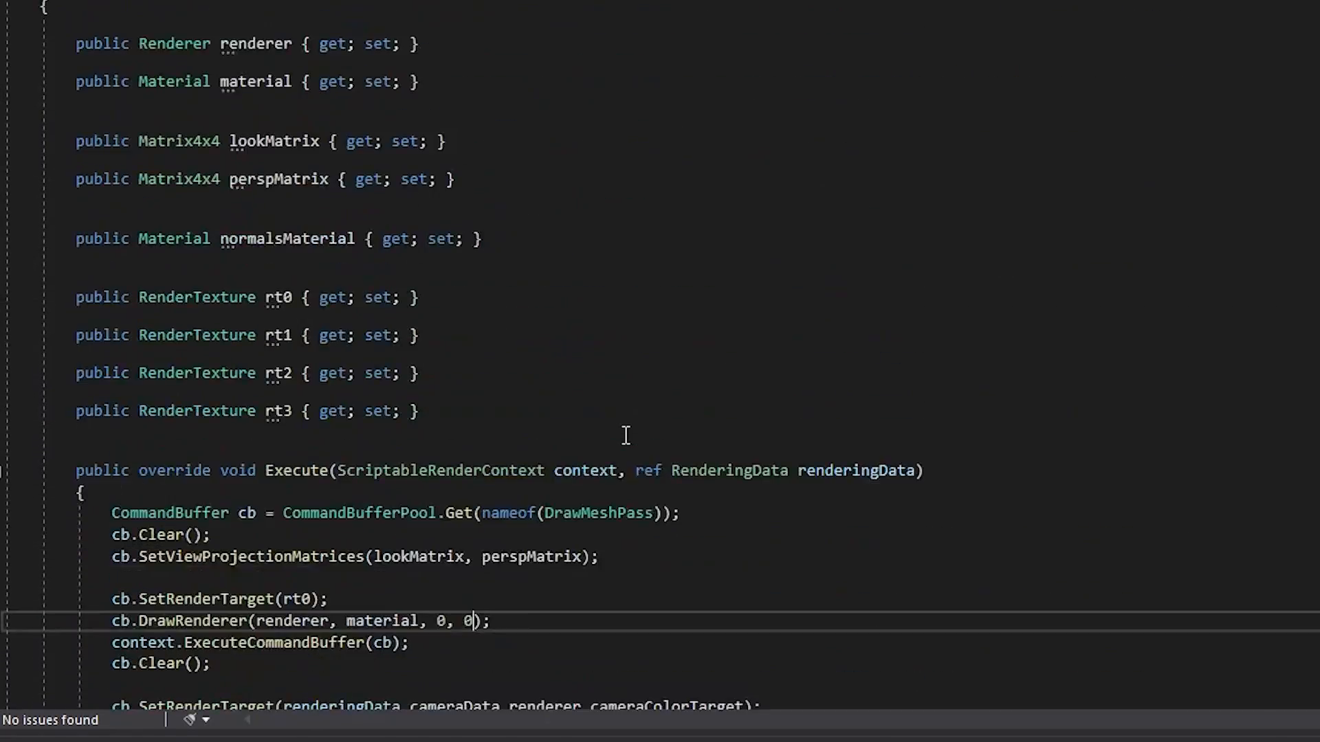
scroll(625, 436, up, 5)
scroll(625, 436, up, 5)
scroll(625, 435, up, 5)
scroll(625, 436, up, 3)
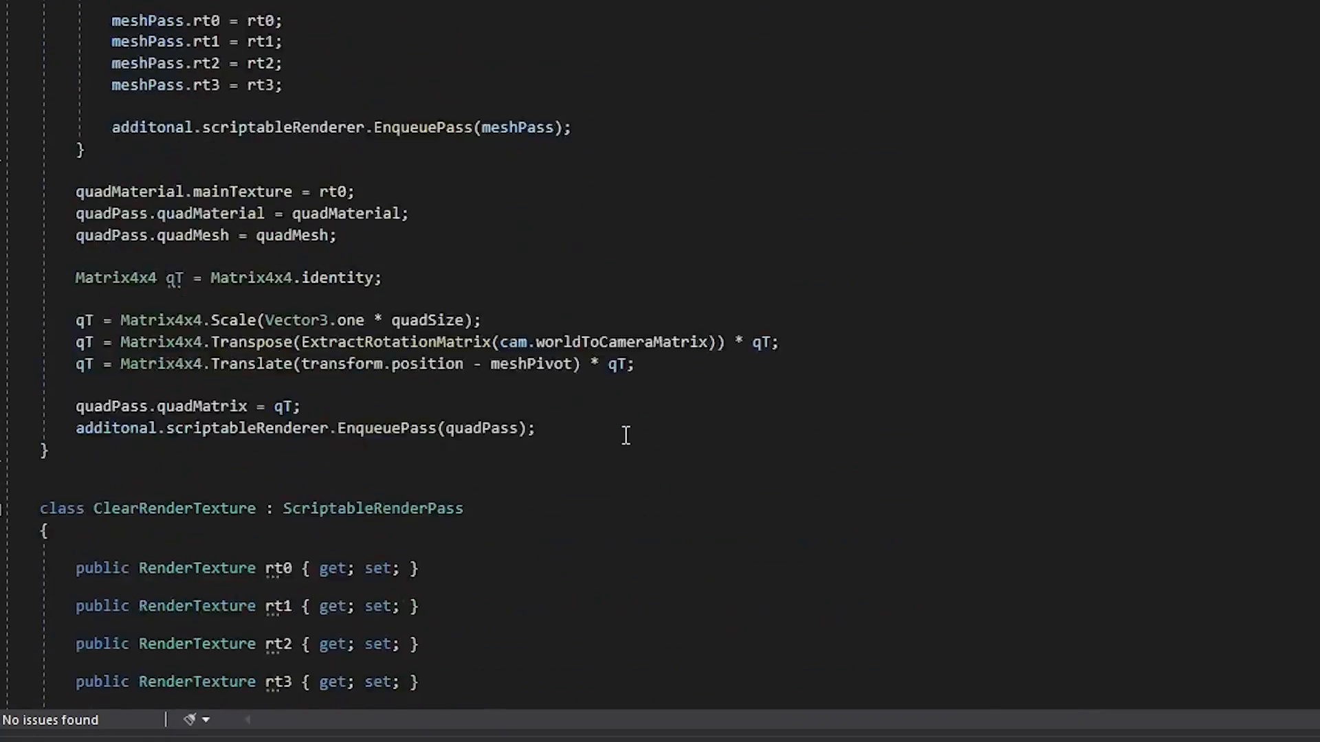
scroll(625, 435, up, 4)
scroll(625, 435, up, 6)
scroll(626, 435, up, 6)
scroll(625, 435, up, 6)
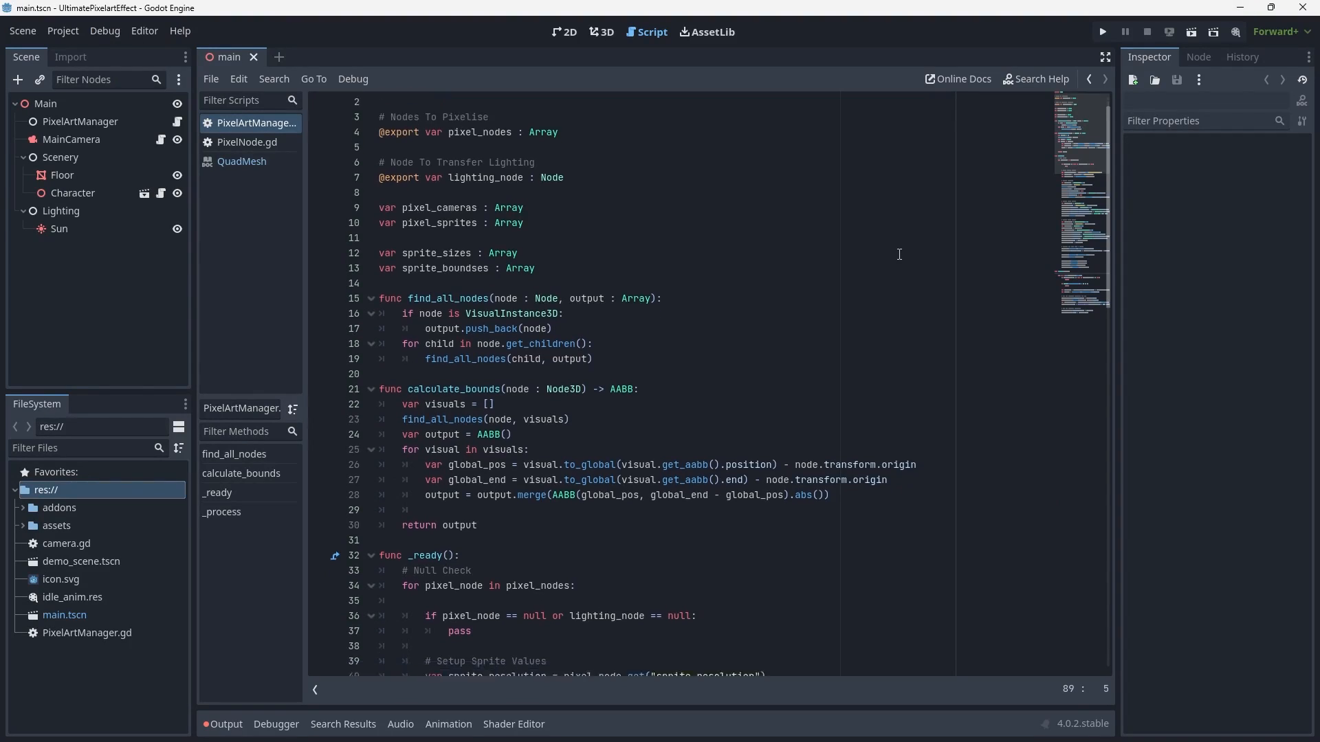
scroll(899, 255, down, 2)
scroll(898, 253, down, 3)
scroll(899, 254, down, 3)
scroll(898, 253, down, 4)
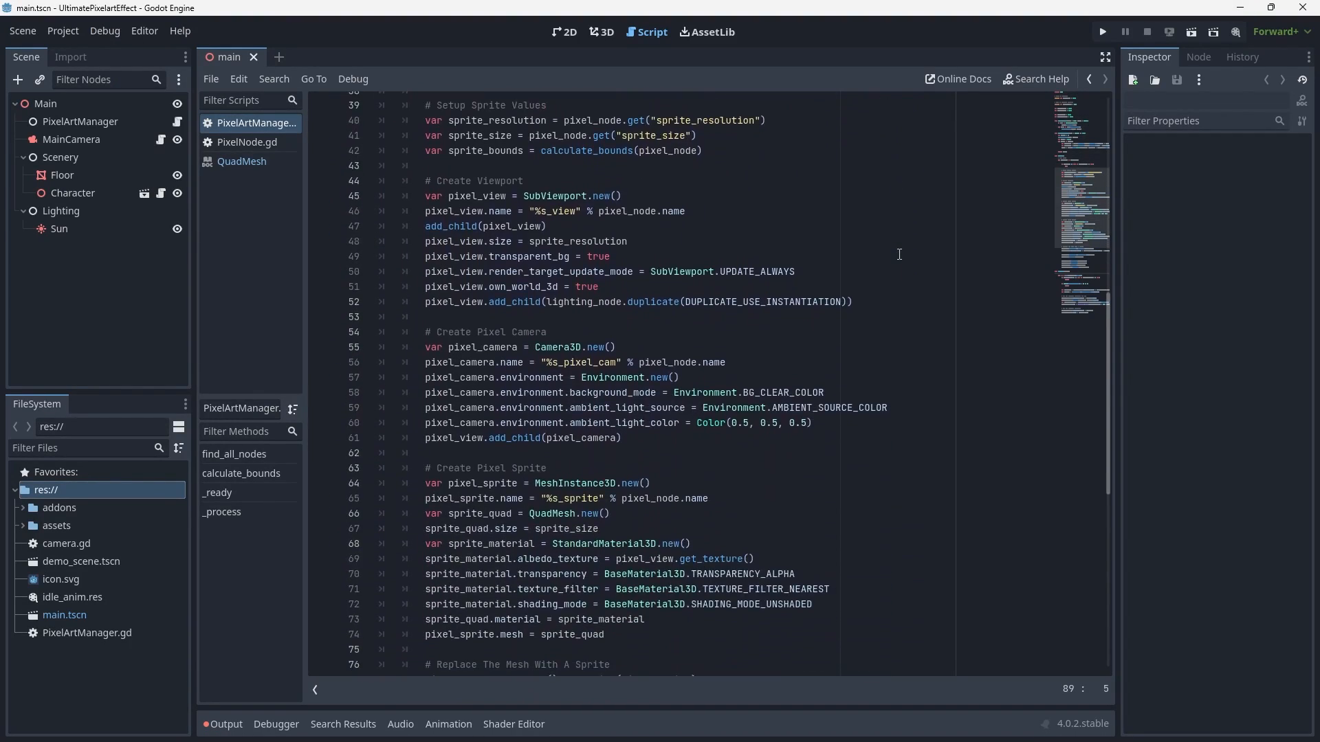
scroll(898, 254, down, 5)
scroll(898, 255, down, 3)
scroll(898, 255, down, 3)
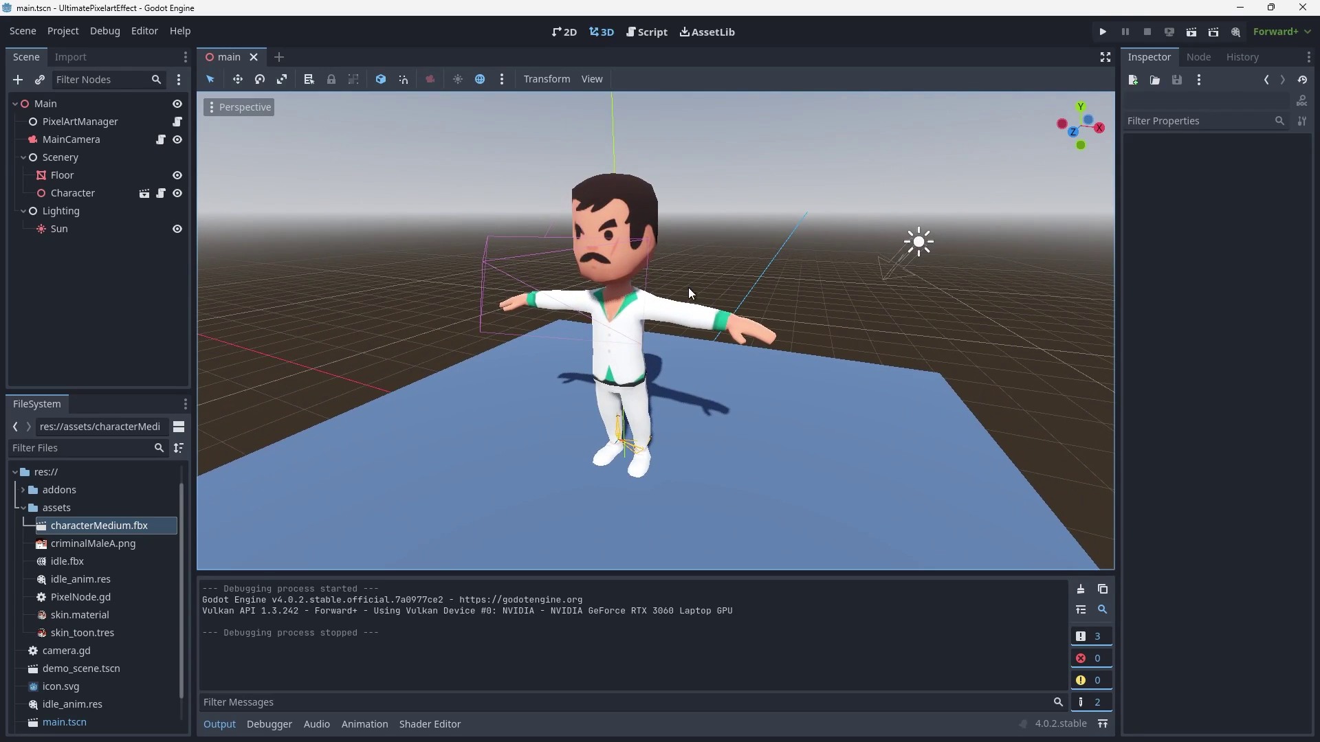
Step: Reimport characterMedium.fbx using skin.material as the external skin material
double_click(94, 524)
click(1173, 144)
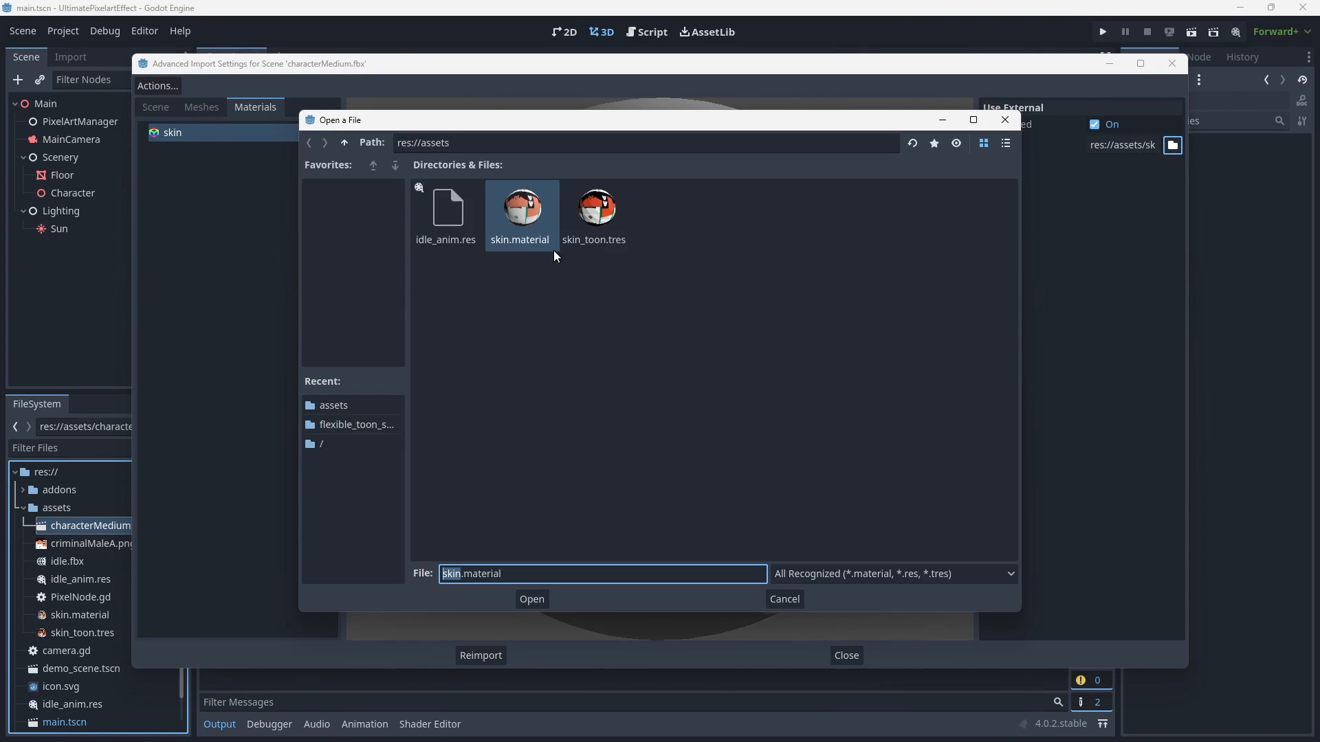
click(531, 599)
click(480, 654)
Step: Set the Character's sprite size to 5×5 and sprite resolution to 100×100
click(72, 193)
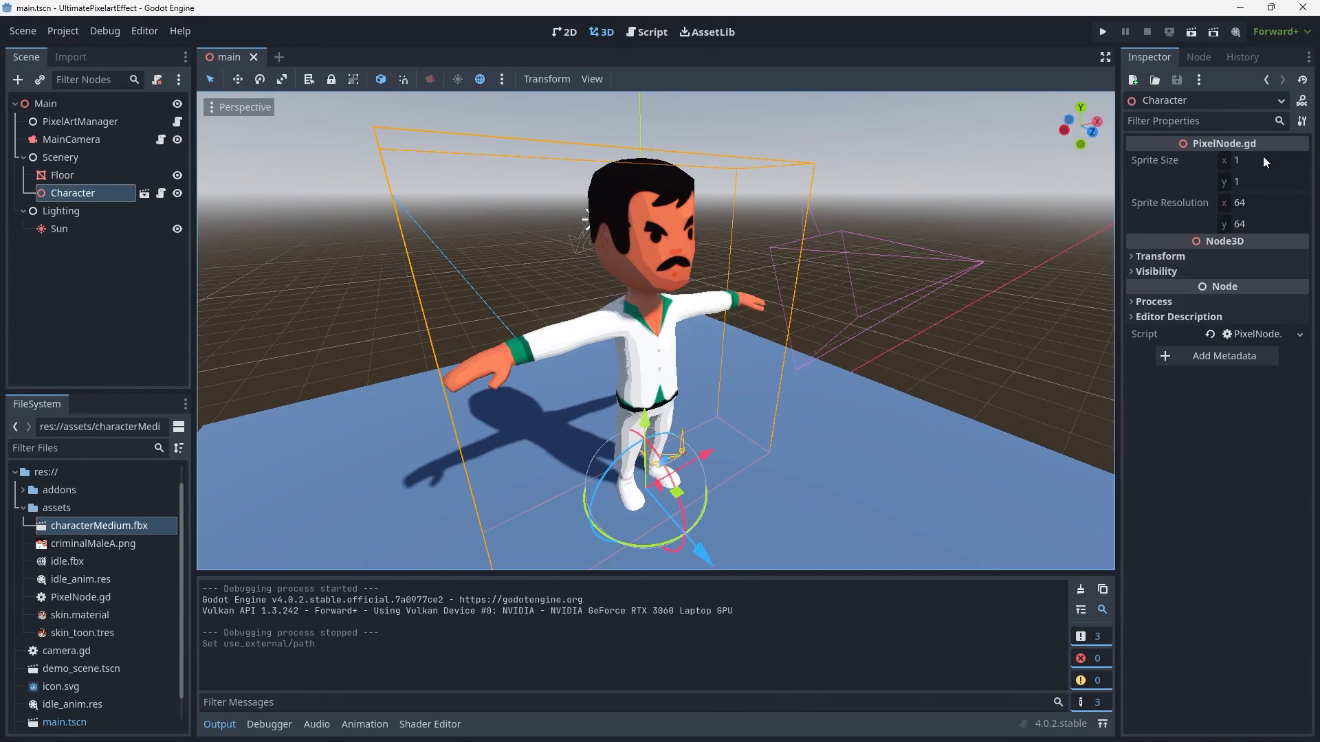
click(1264, 160)
text(5)
click(1262, 182)
text(5)
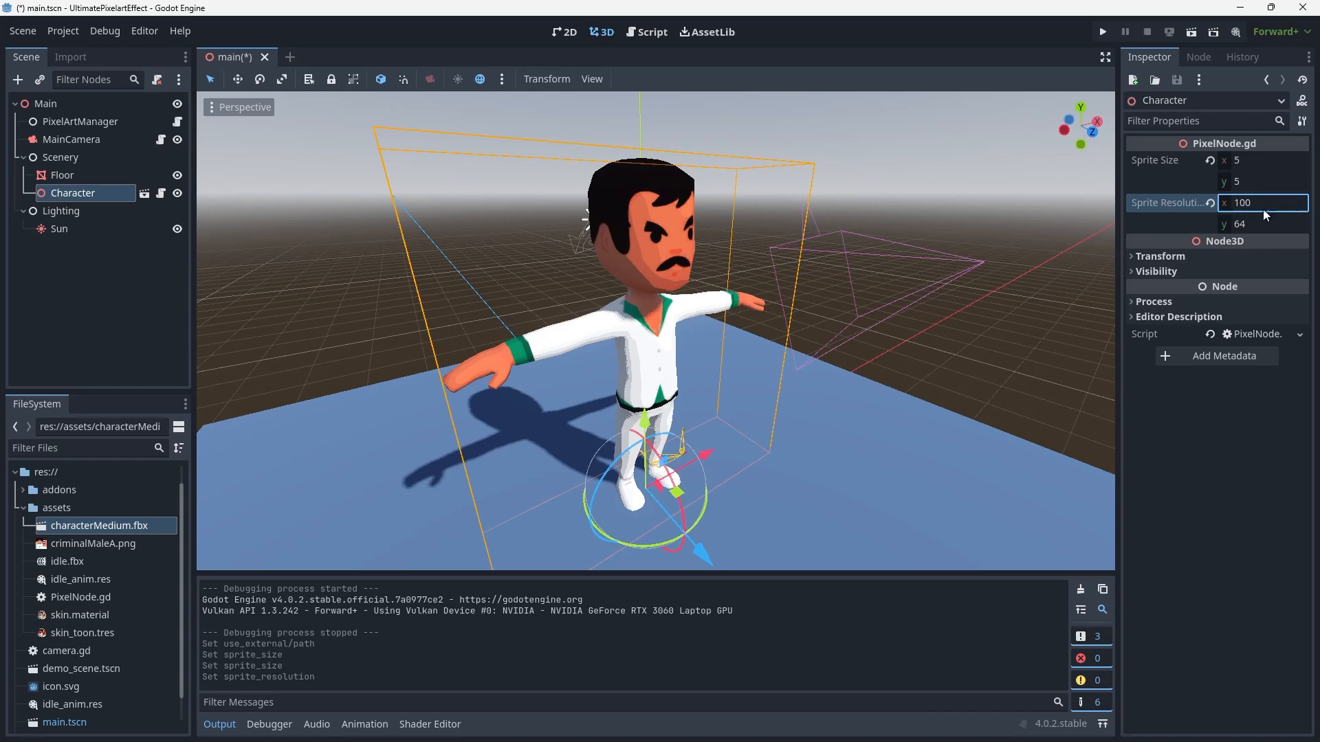
click(1262, 224)
text(100)
key(Return)
Step: Test-run the game to preview the sharper pixelated character, then close it
key(F5)
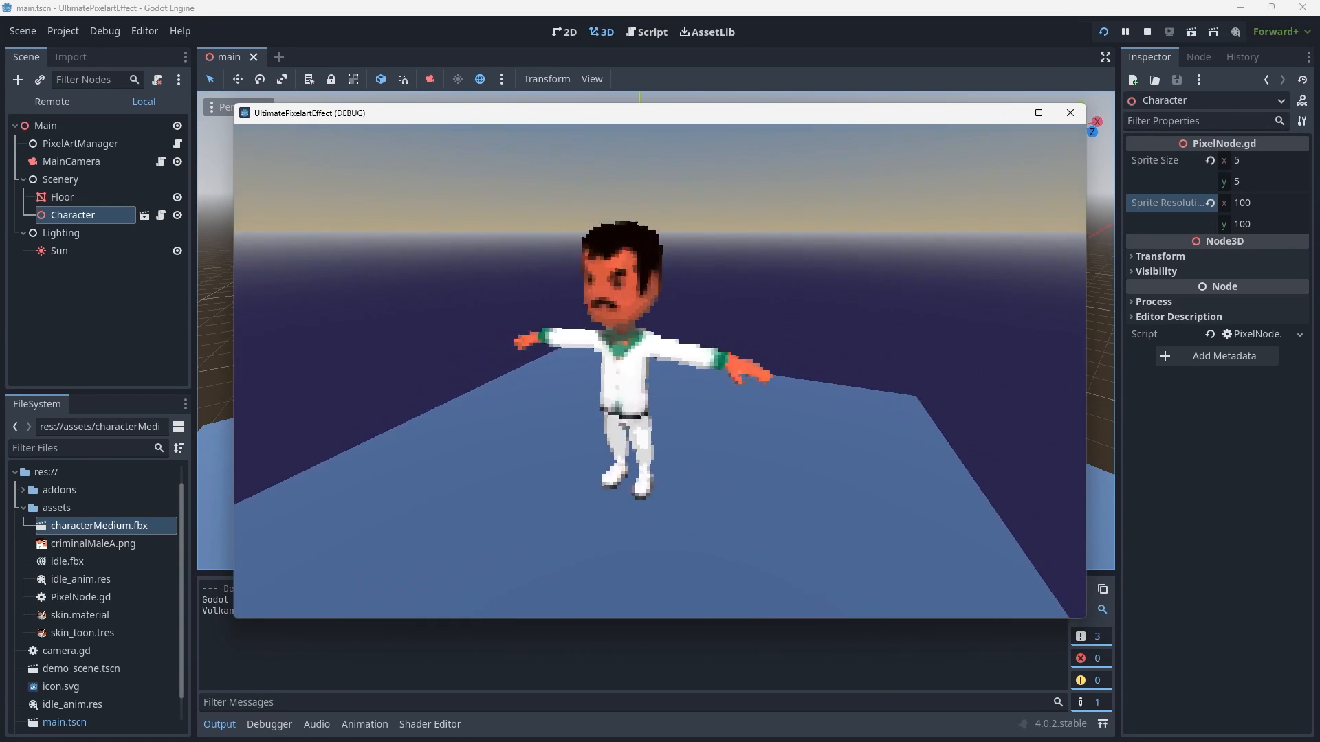
click(1144, 32)
Step: In PixelArtManager _process, add lines after the ambient colour and comment out the old distance, FOV and origin code
click(647, 32)
scroll(722, 310, down, 2)
click(816, 344)
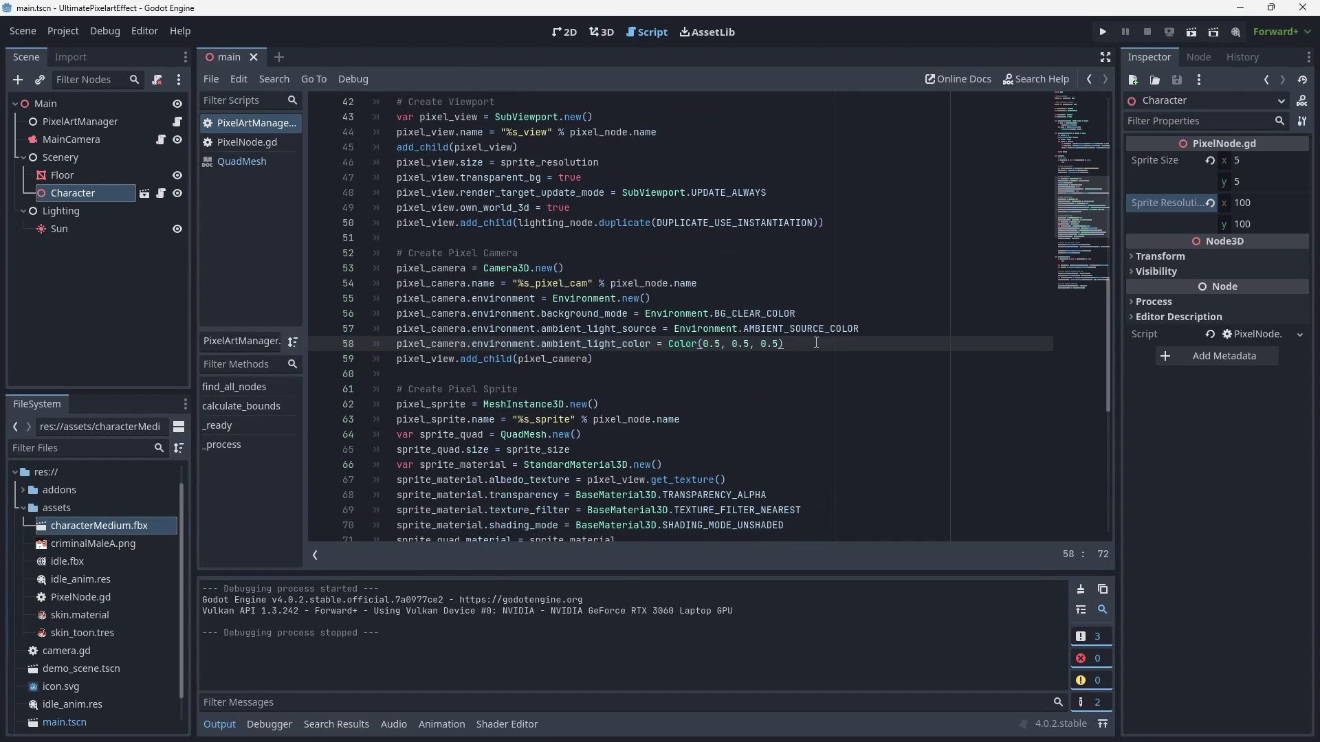
key(Return)
text(pixel_camera.projection = Camera)
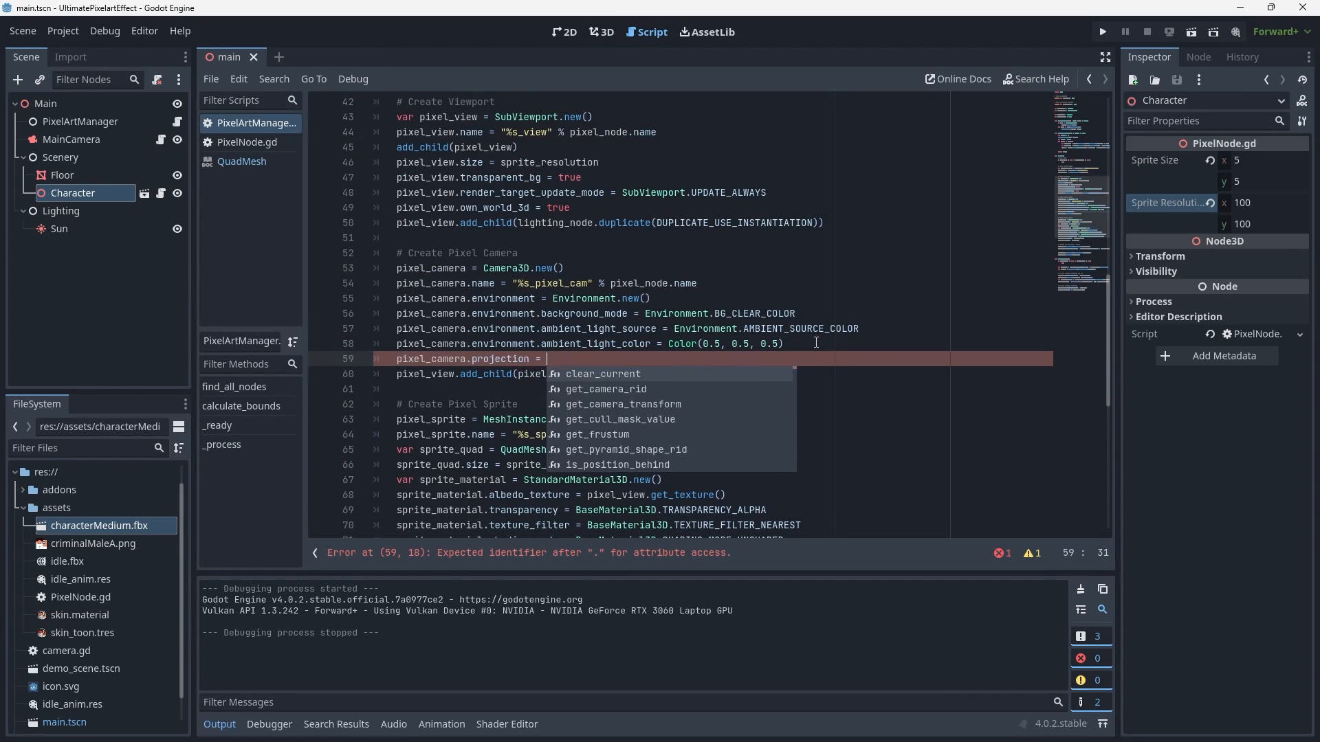
text(3D.PROJECTION_ORTHOGONAL)
key(Return)
text(pixel_camera.size = sp)
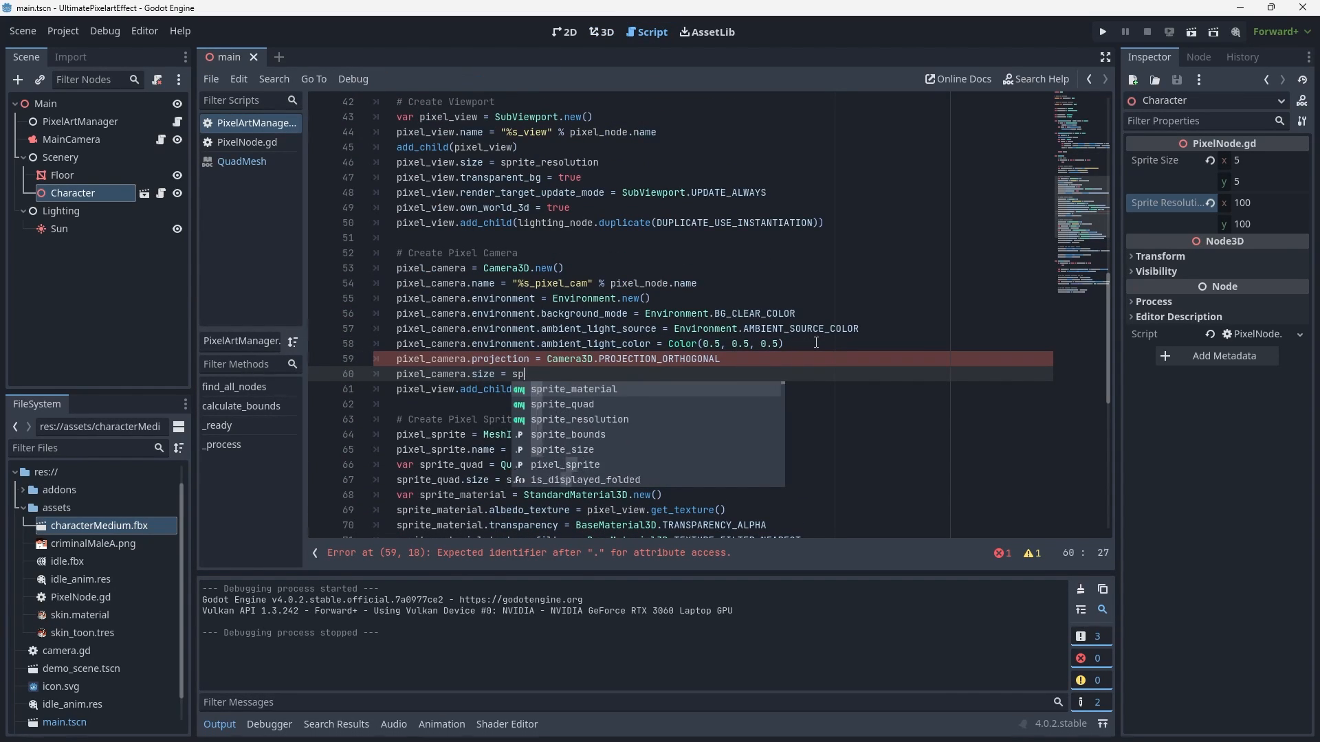
text(rite_size.x)
scroll(752, 373, down, 5)
scroll(752, 373, down, 4)
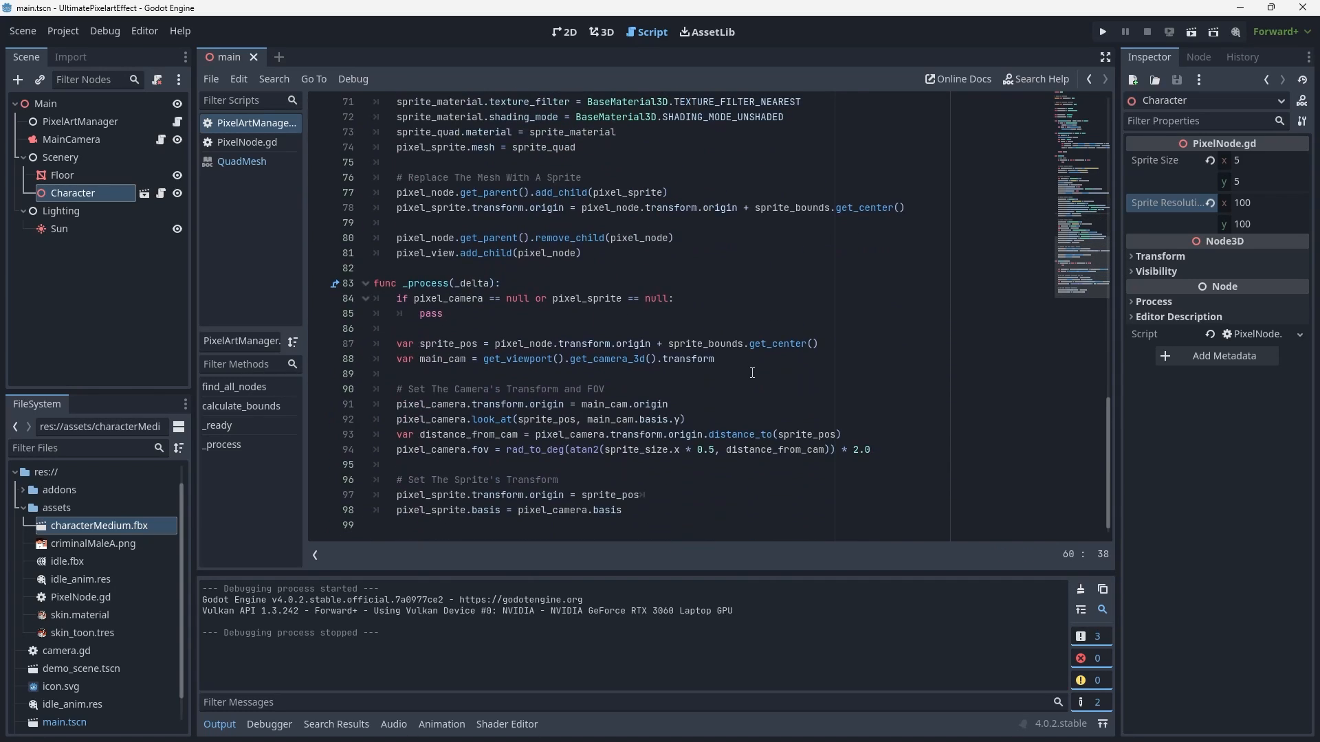
click(399, 436)
key(ctrl+k)
key(Down)
key(ctrl+k)
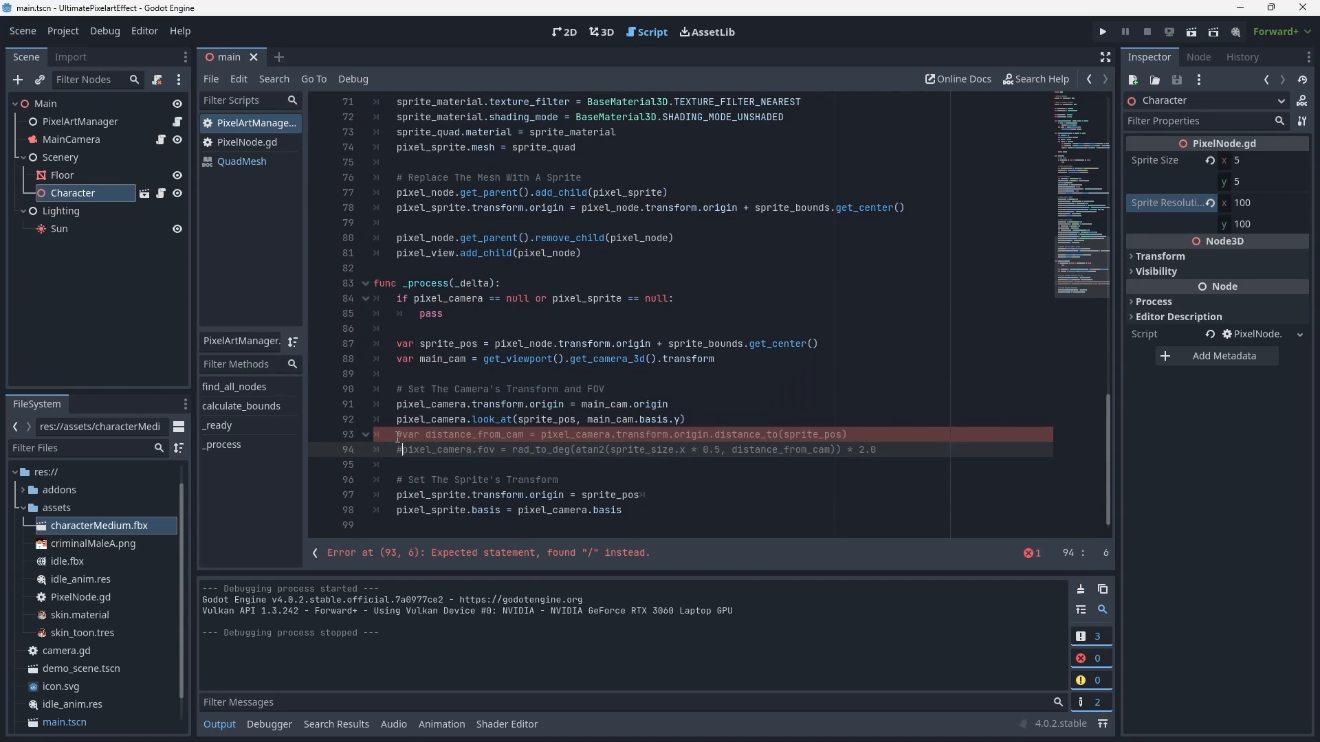
Step: Add an intersection comment and a plane declaration above the camera transform section
click(400, 408)
key(Up)
key(Up)
key(Return)
key(Return)
key(Up)
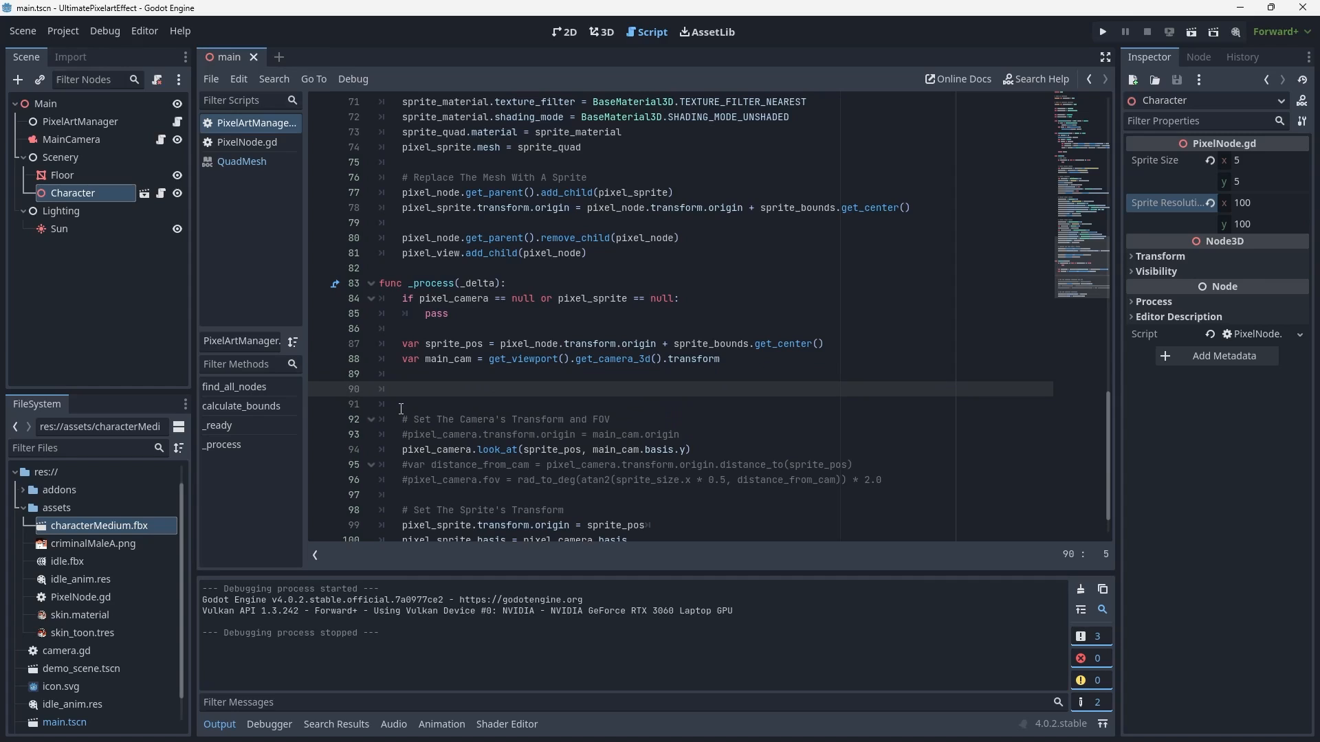
text(# Intersection of a Plane and Line)
key(Return)
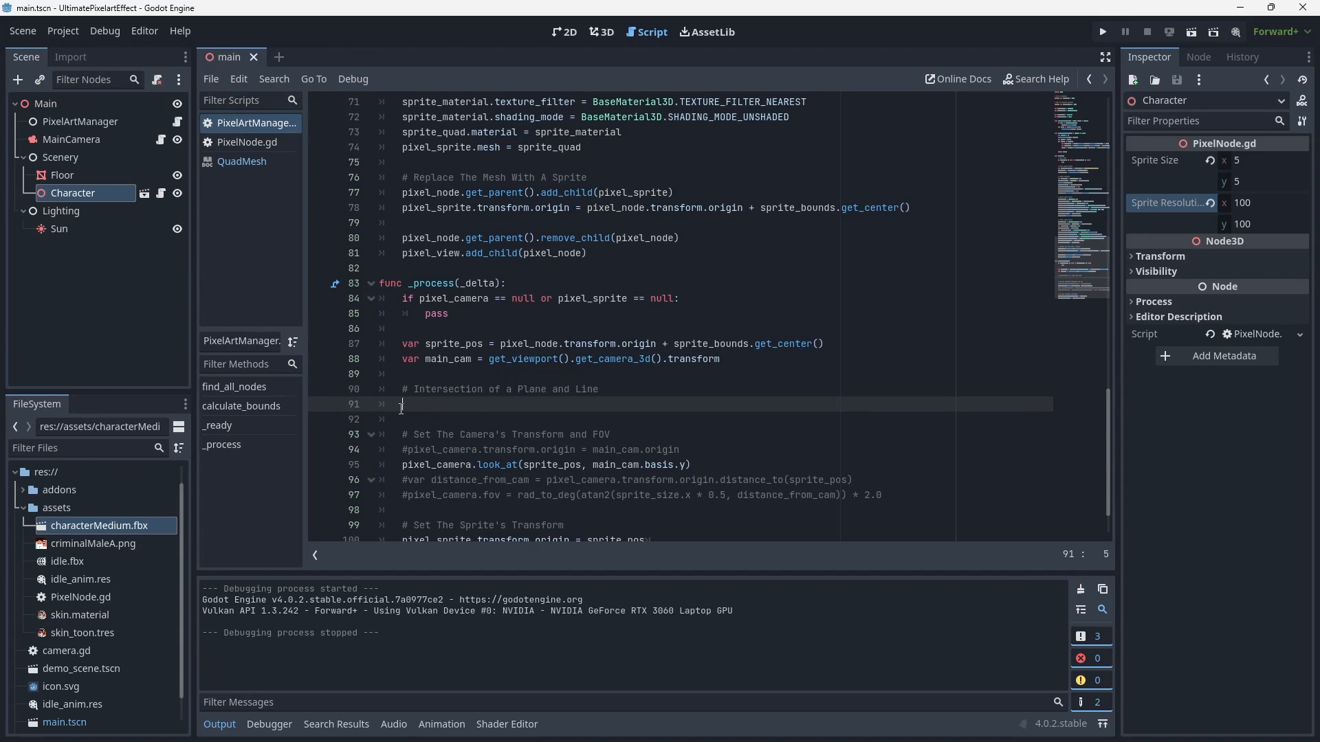
text(Plane camera_plan = Plane(main_cam.basis.z, )
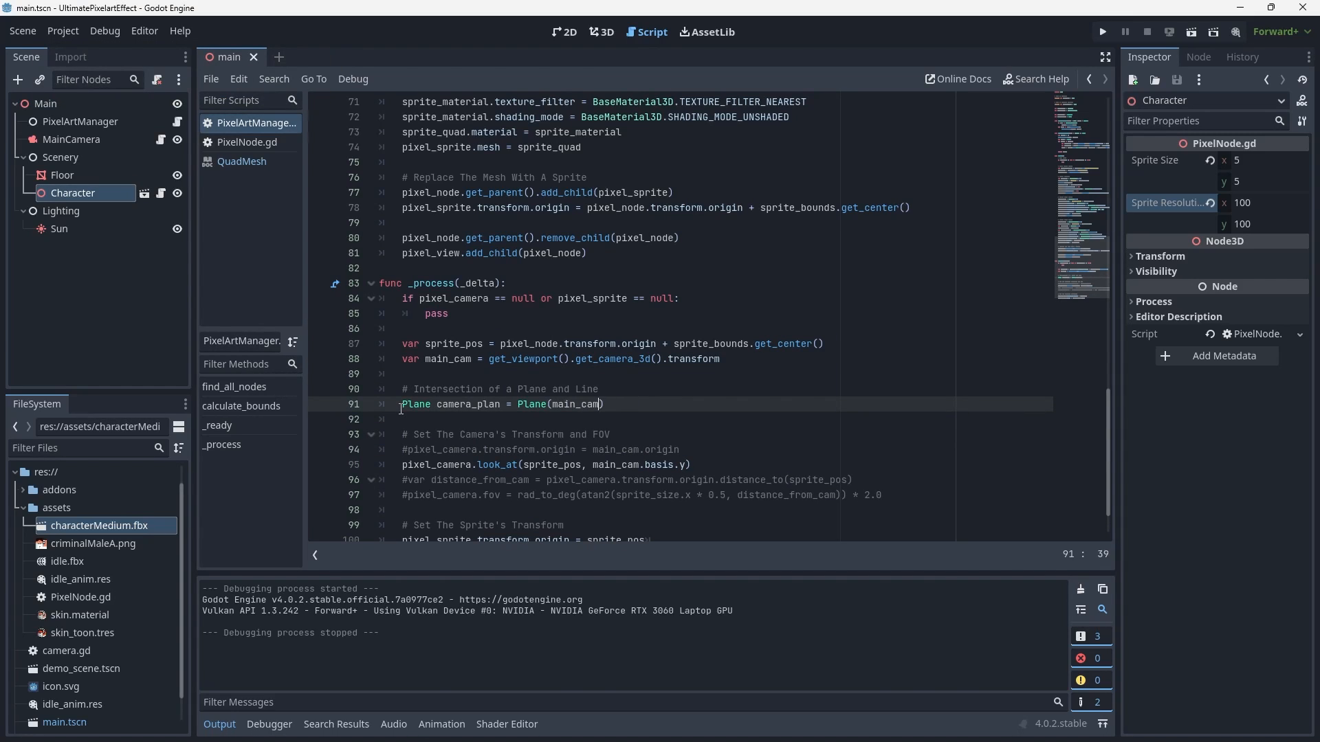
text(main_cam.position)
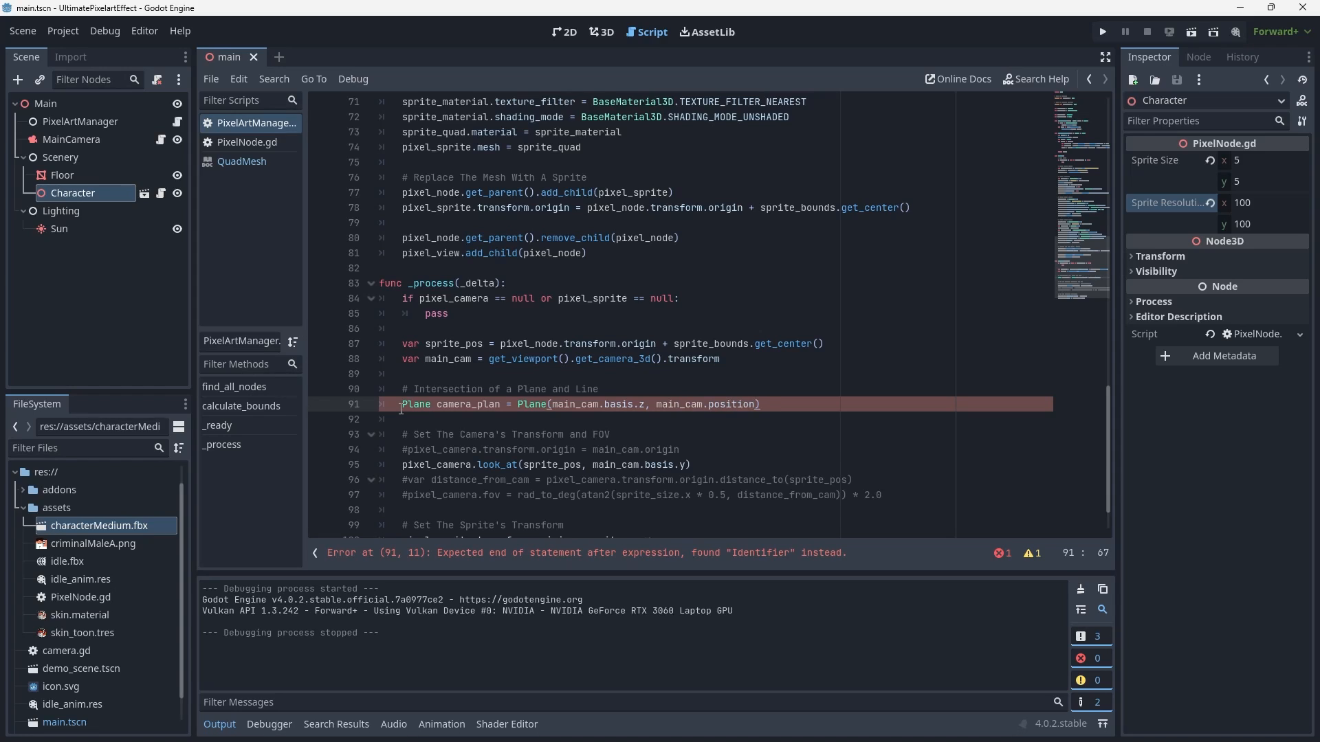
click(499, 404)
text(e)
double_click(417, 405)
text(var)
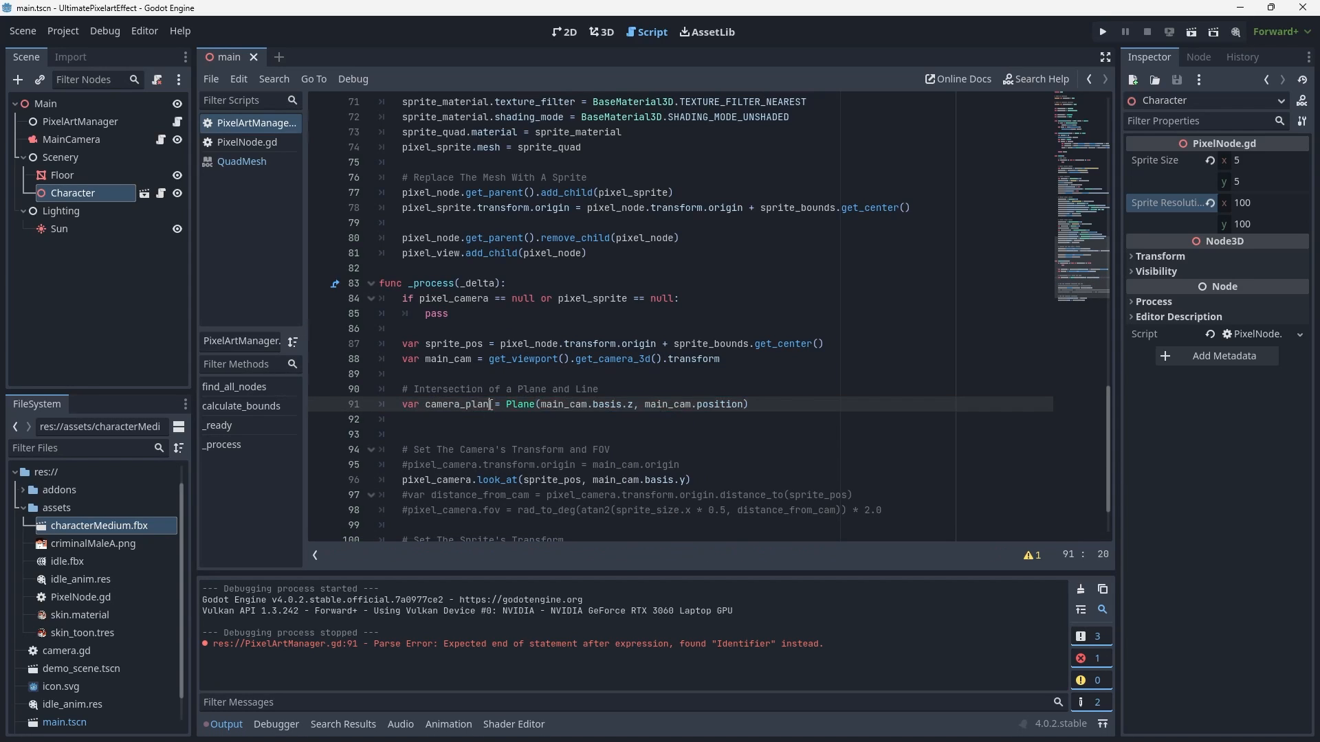
key(End)
key(Return)
text(r d = )
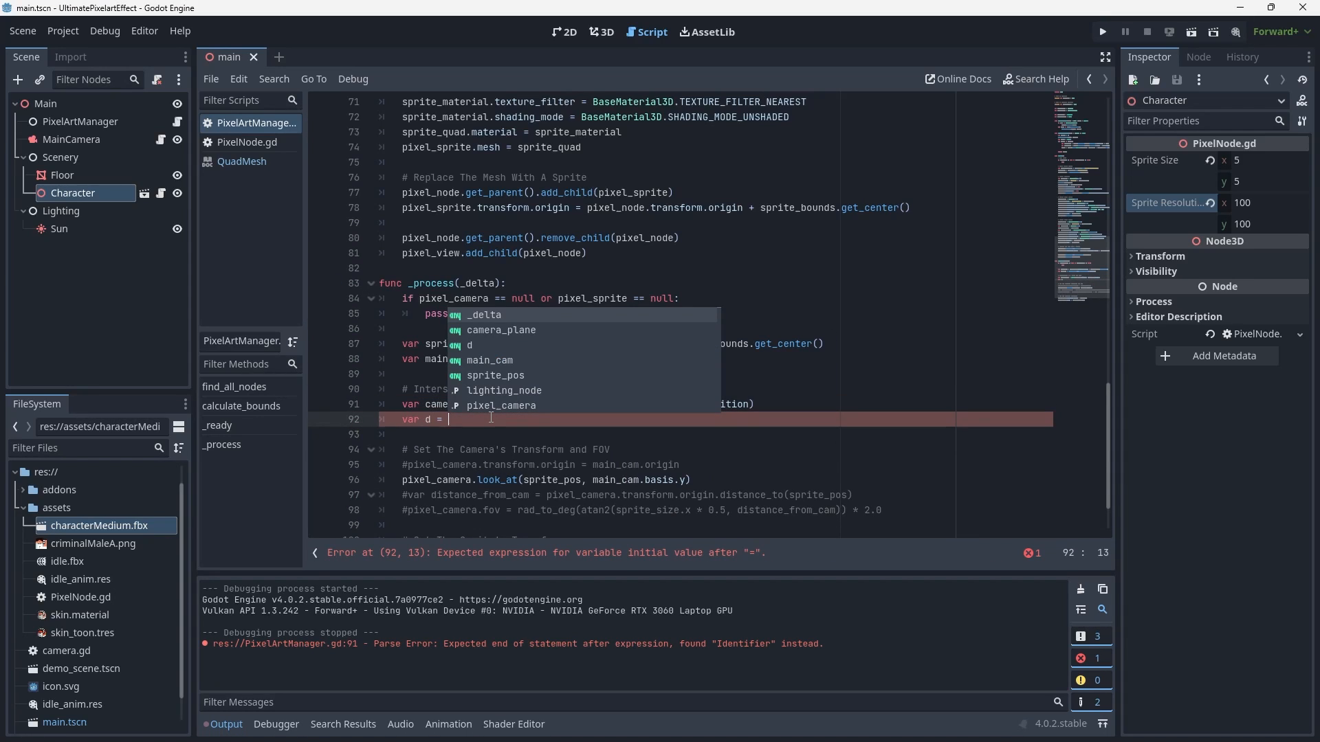
text(()
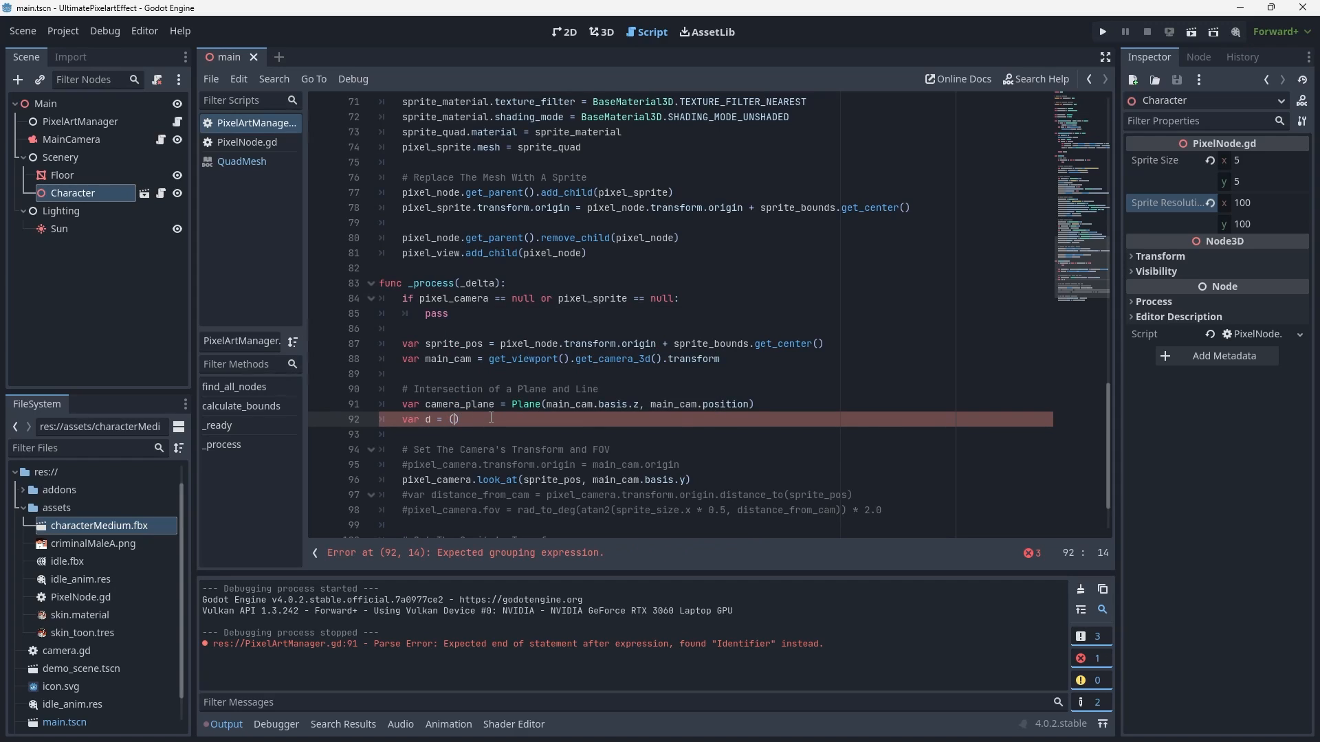
text(a)
Step: Compute d from main_cam.basis.z and camera_pos, extend the comment and save the script
click(713, 405)
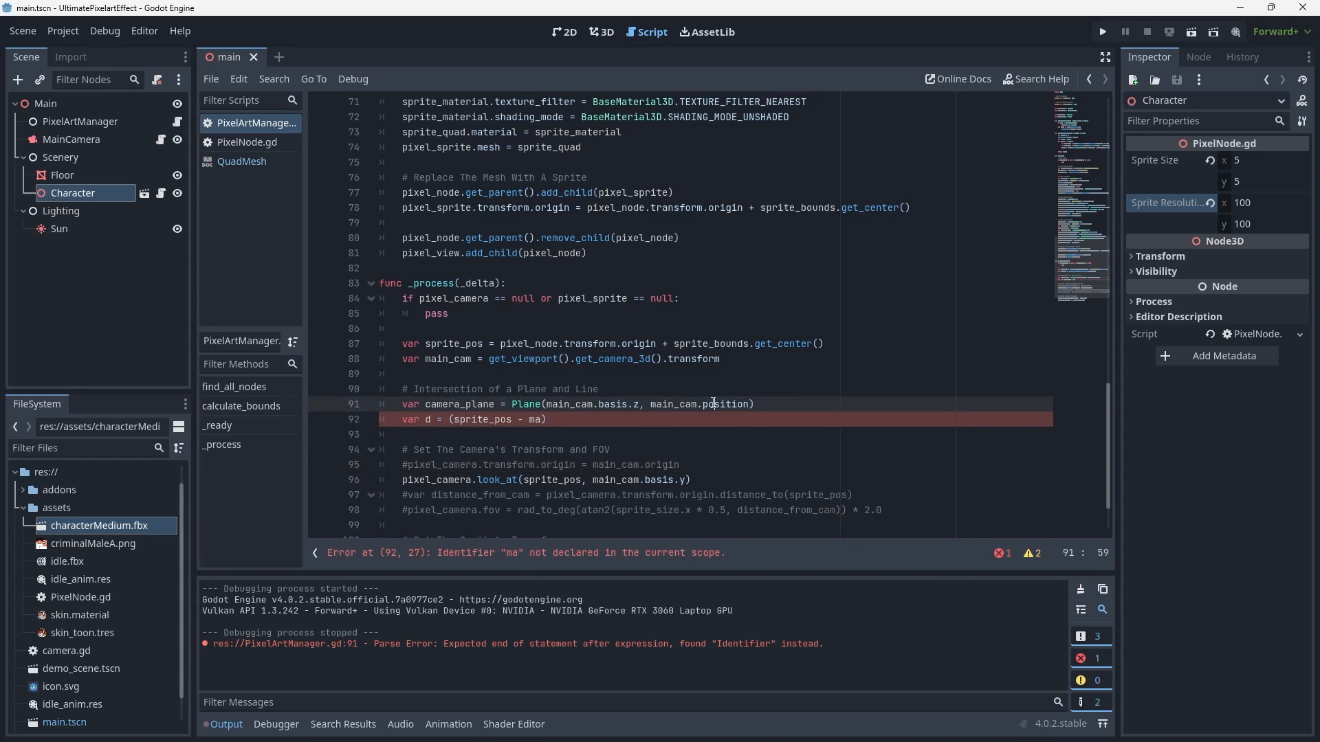
text(rig)
double_click(535, 420)
text(in_cam.origin)
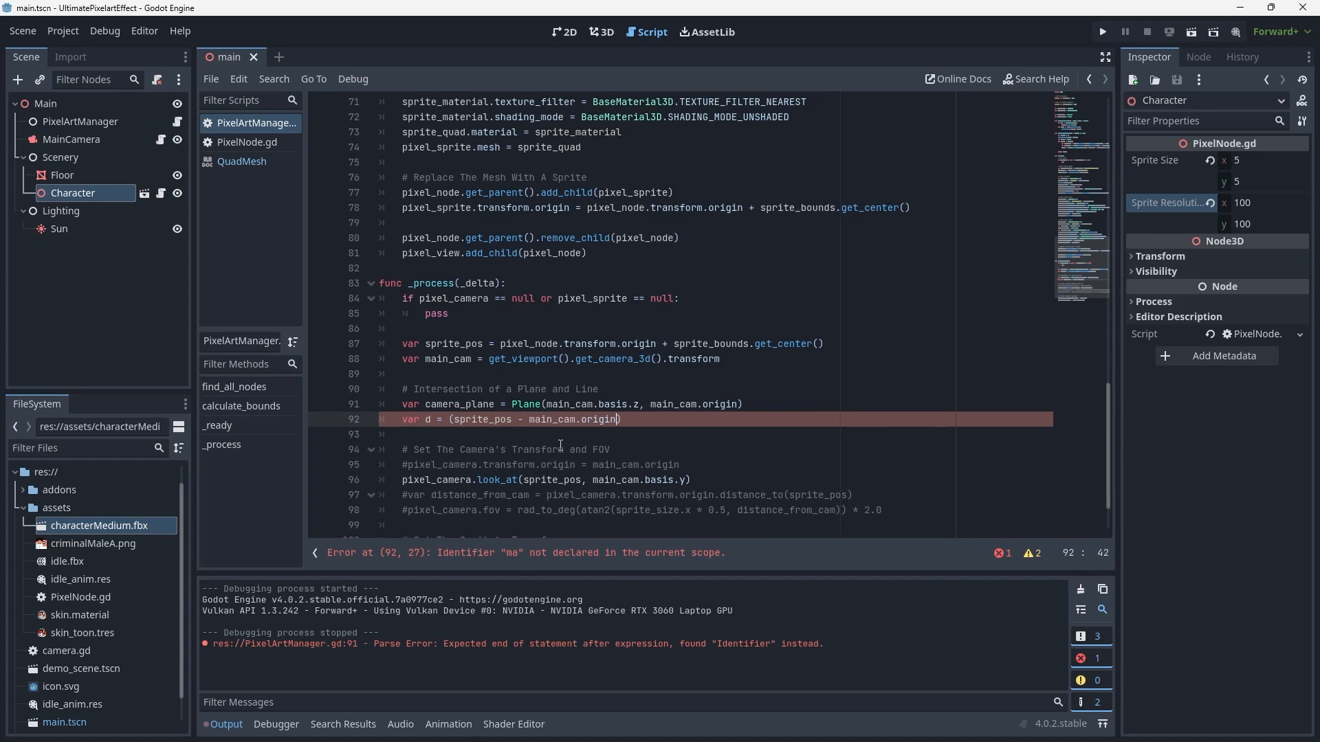
text().dot()
text(main_cam.ba)
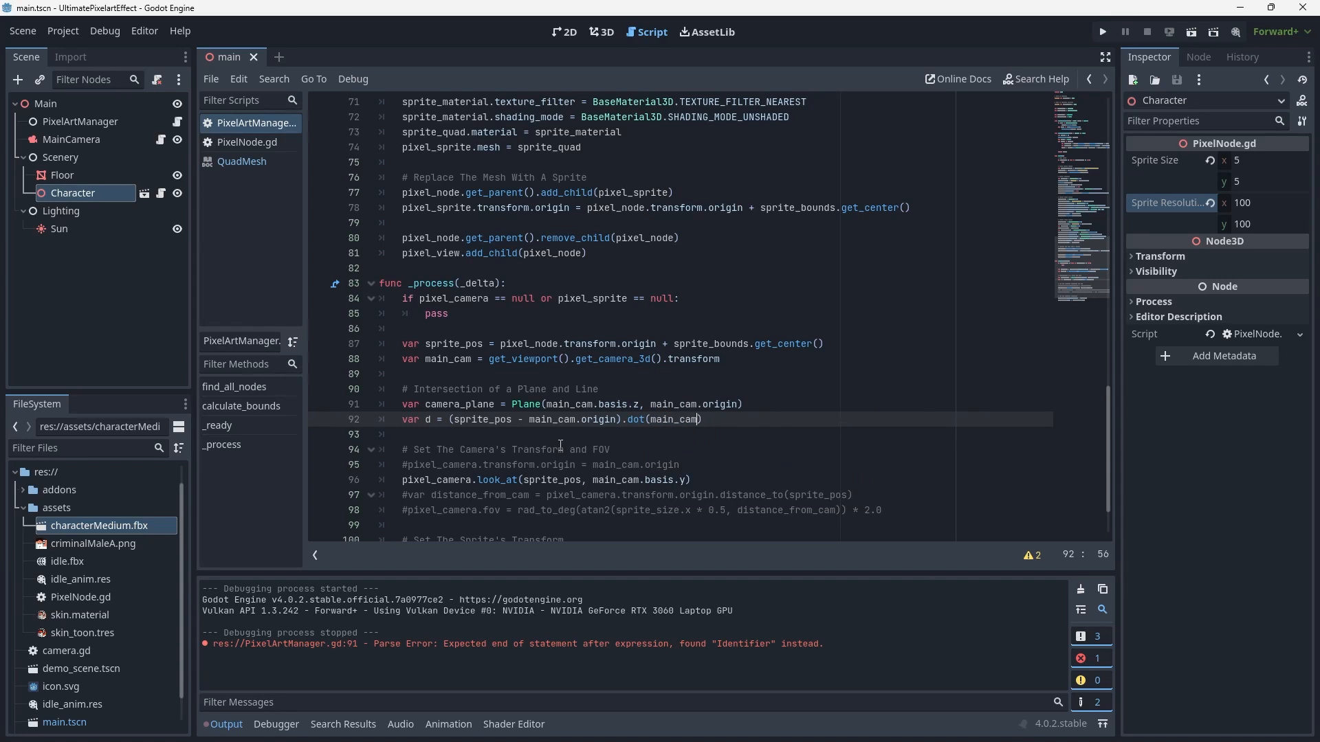
text(sis.z)
click(516, 388)
text((that)
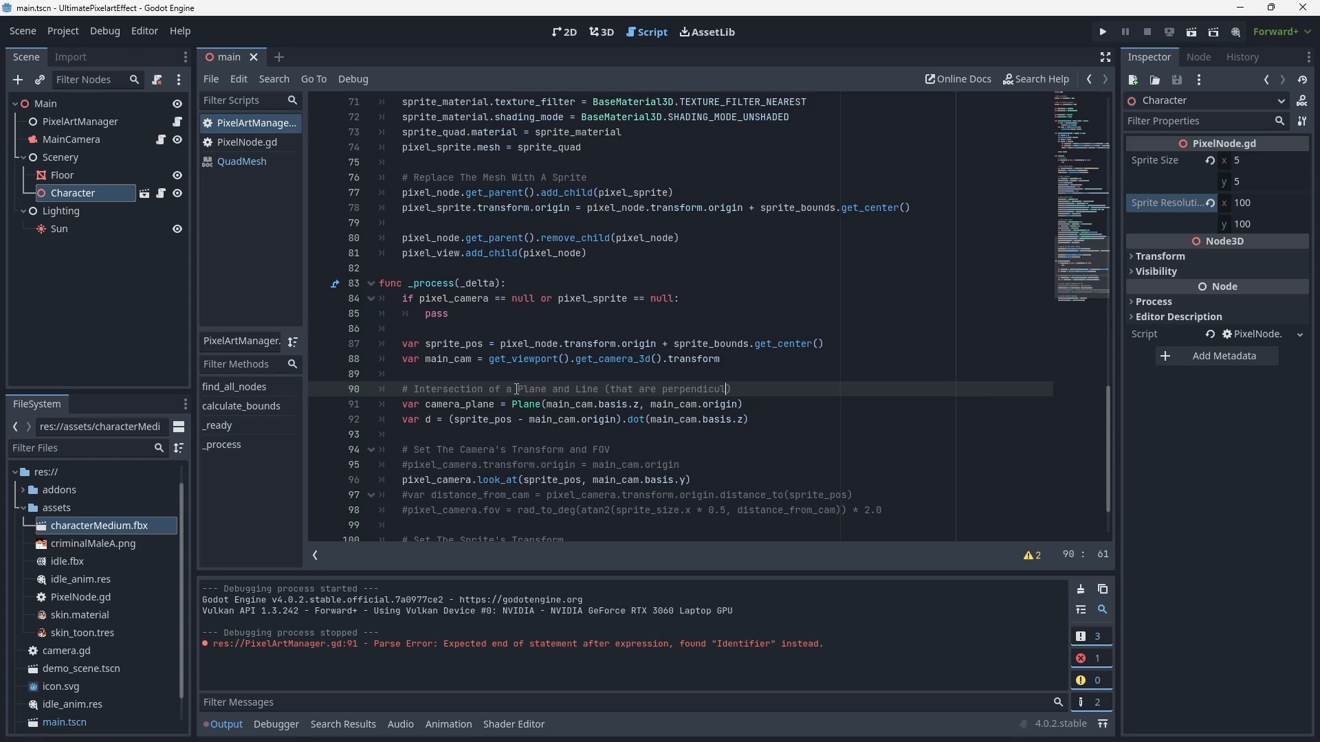
text(ar)
click(797, 427)
key(Return)
key(ctrl+s)
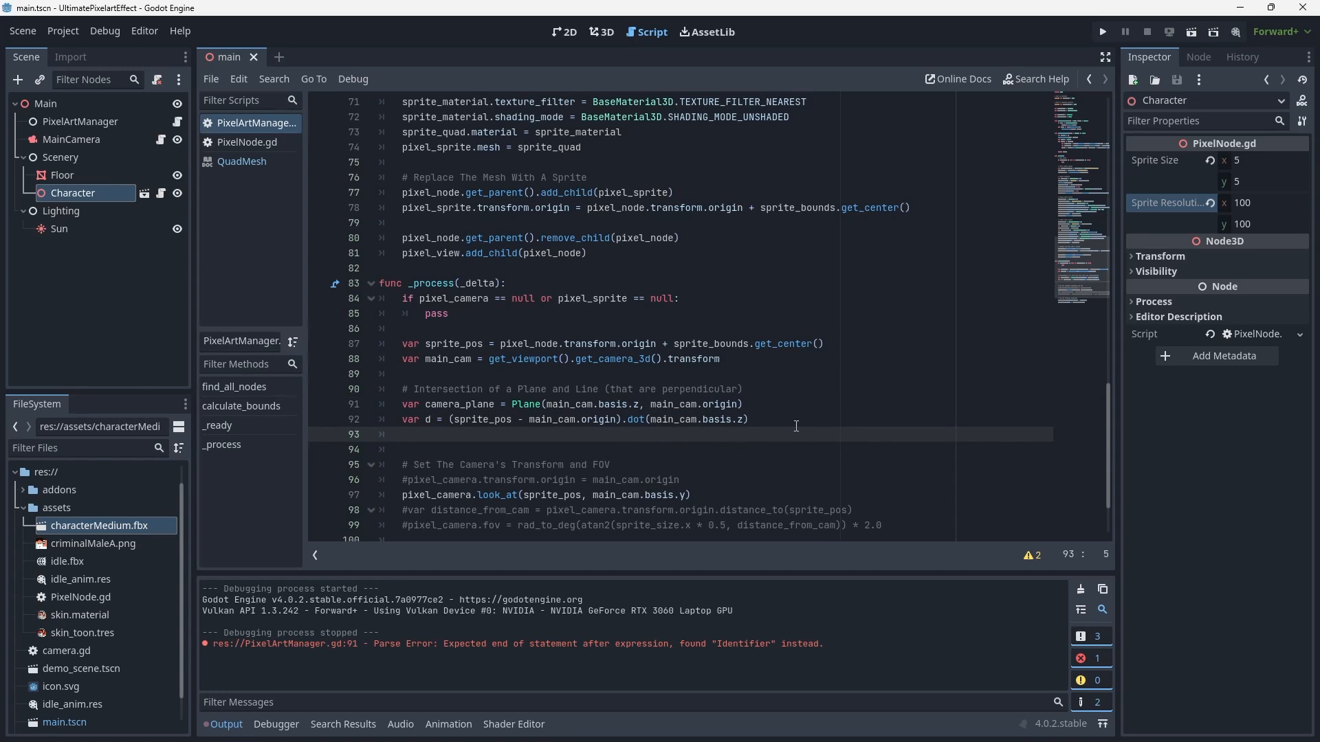
text(var camera_pos= sprite_pos)
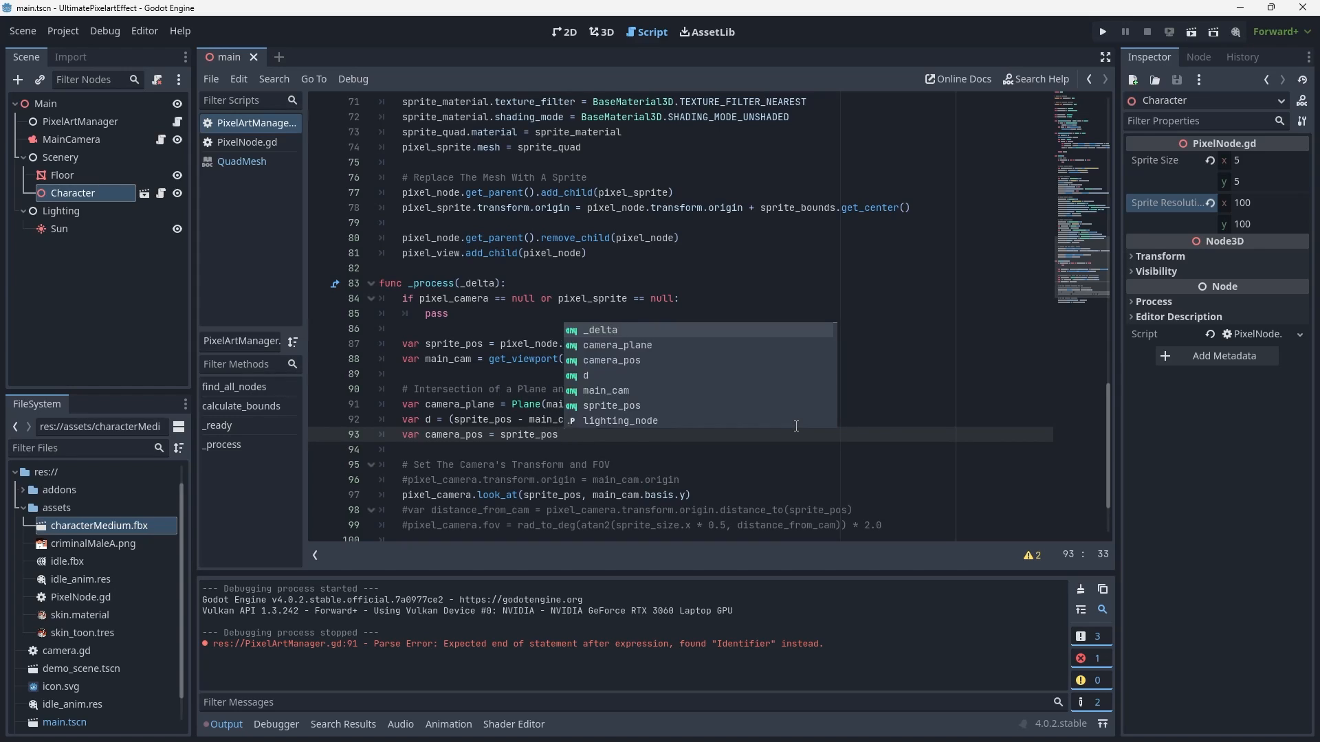
text( + (d * )
text(main_cam.basis)
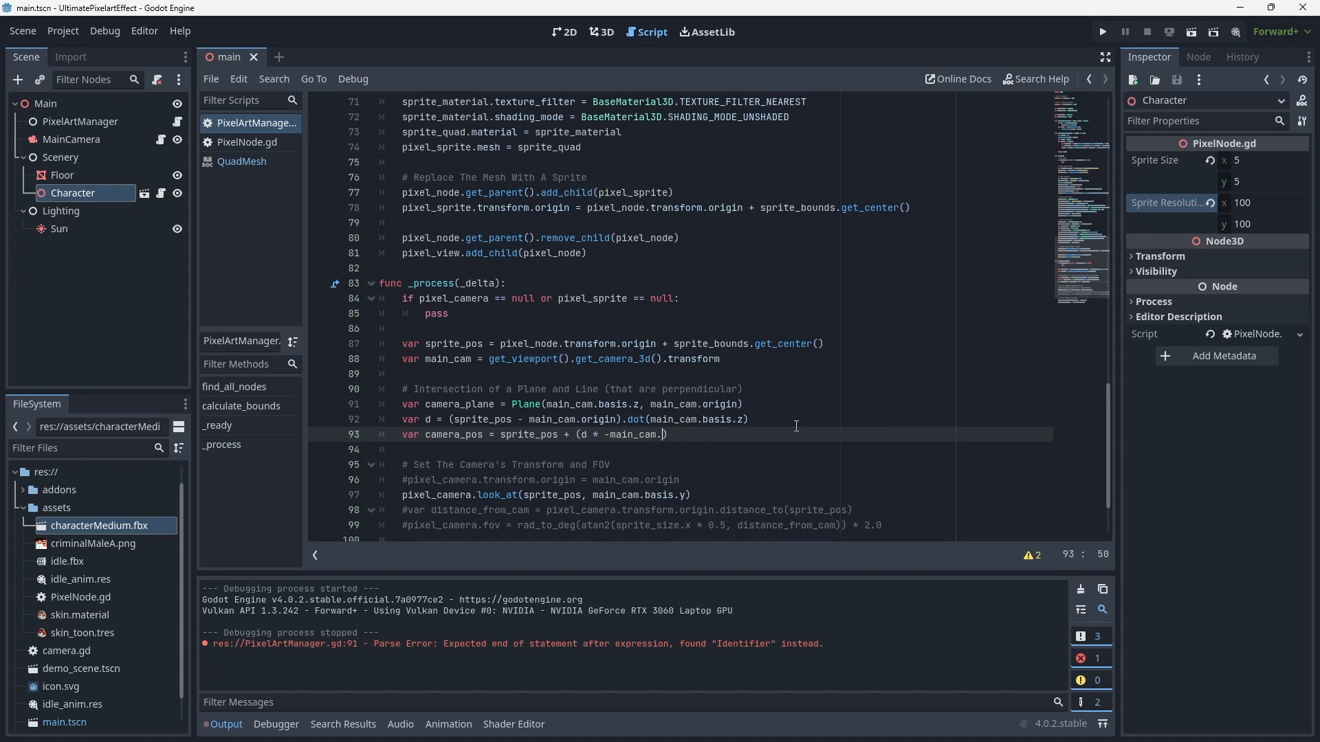
text(.z)
scroll(725, 441, down, 2)
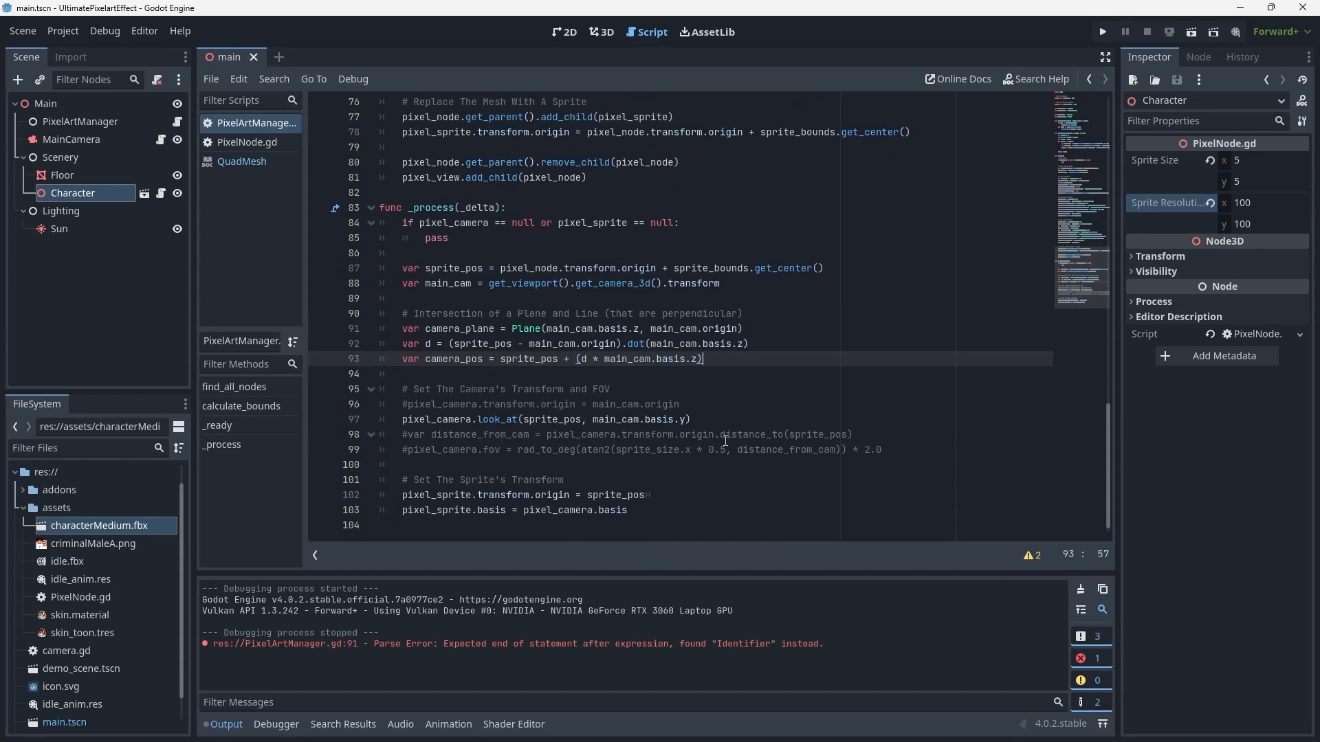
Step: Set pixel_camera.transform.origin from the computed position and test-run the game
click(690, 406)
key(Return)
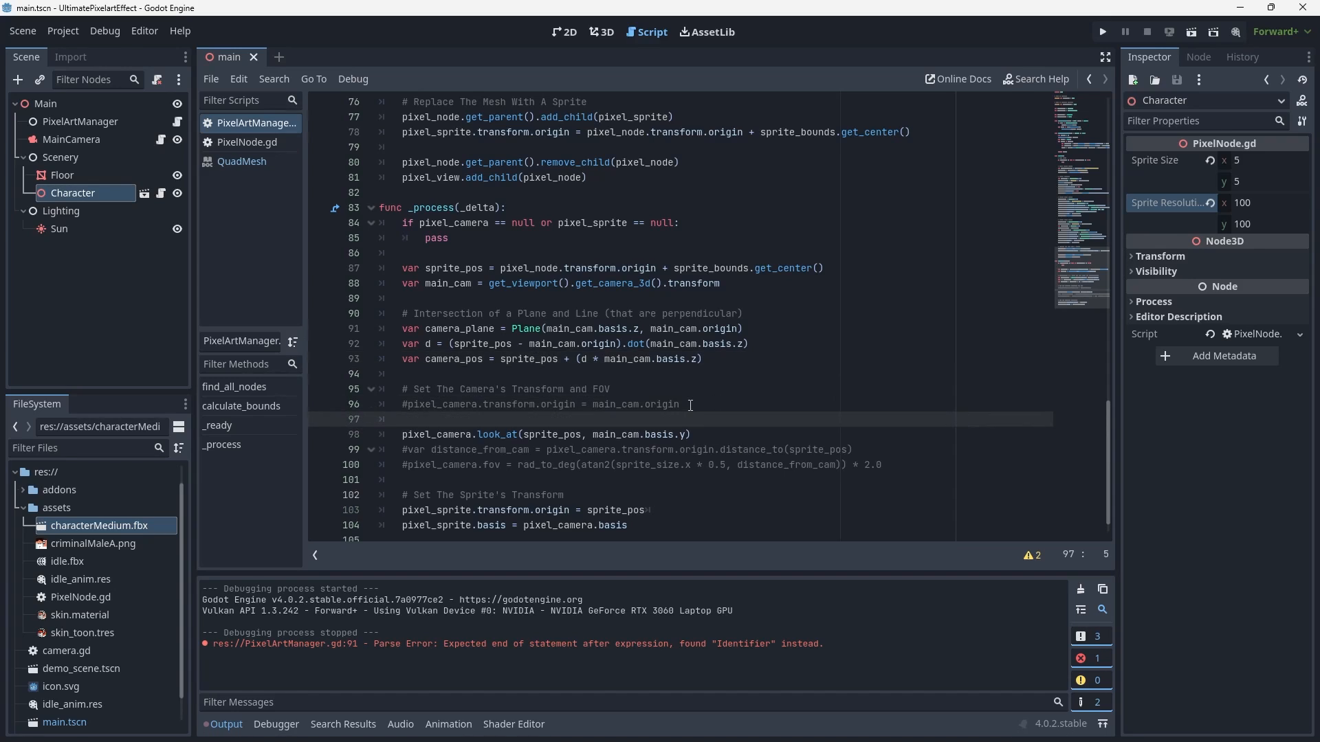
text(pixel_camera.transform.origin = camera_pos)
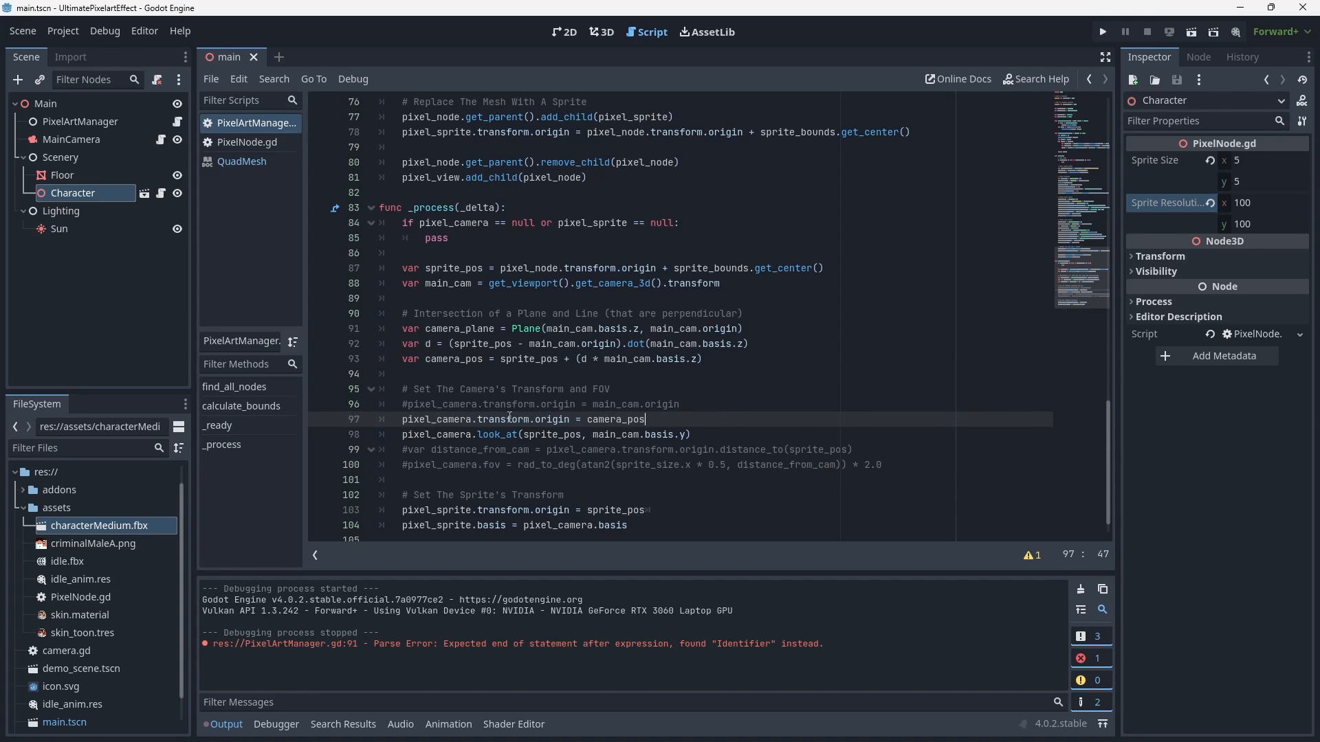
click(1103, 35)
key(F8)
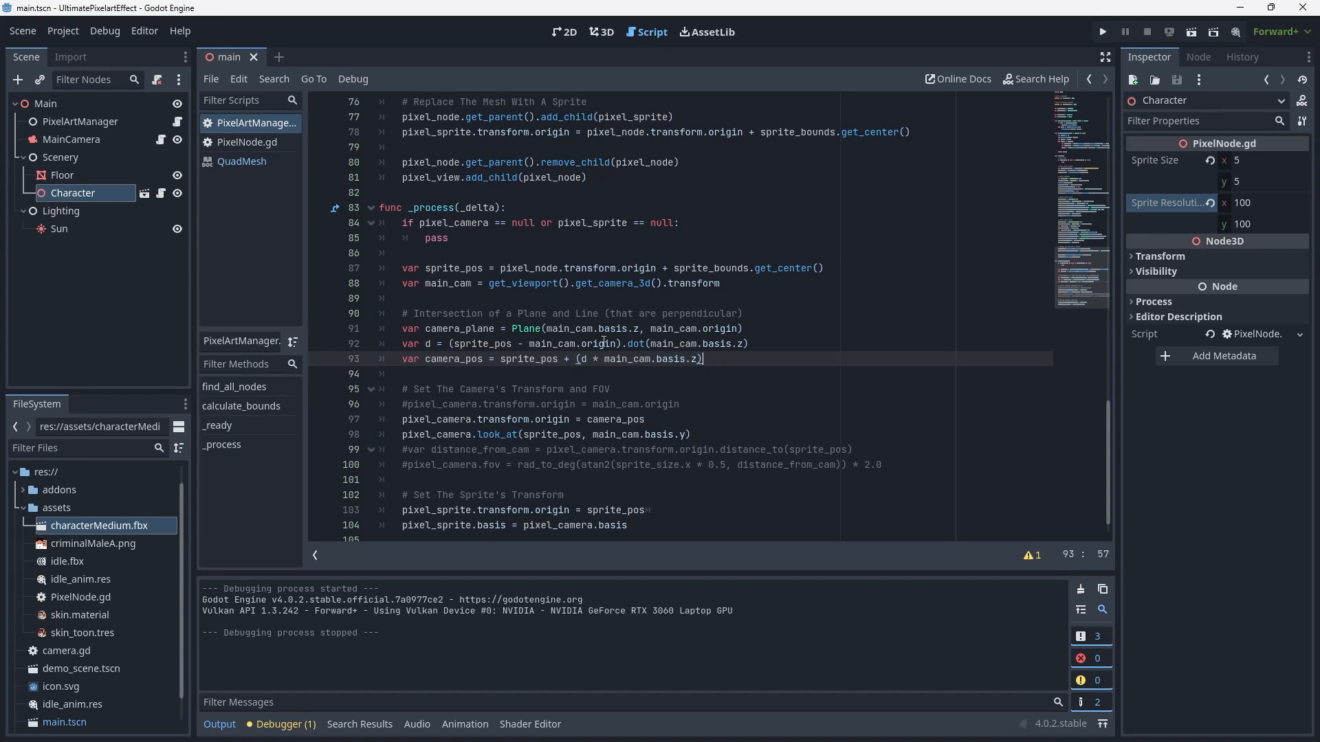
scroll(763, 434, up, 2)
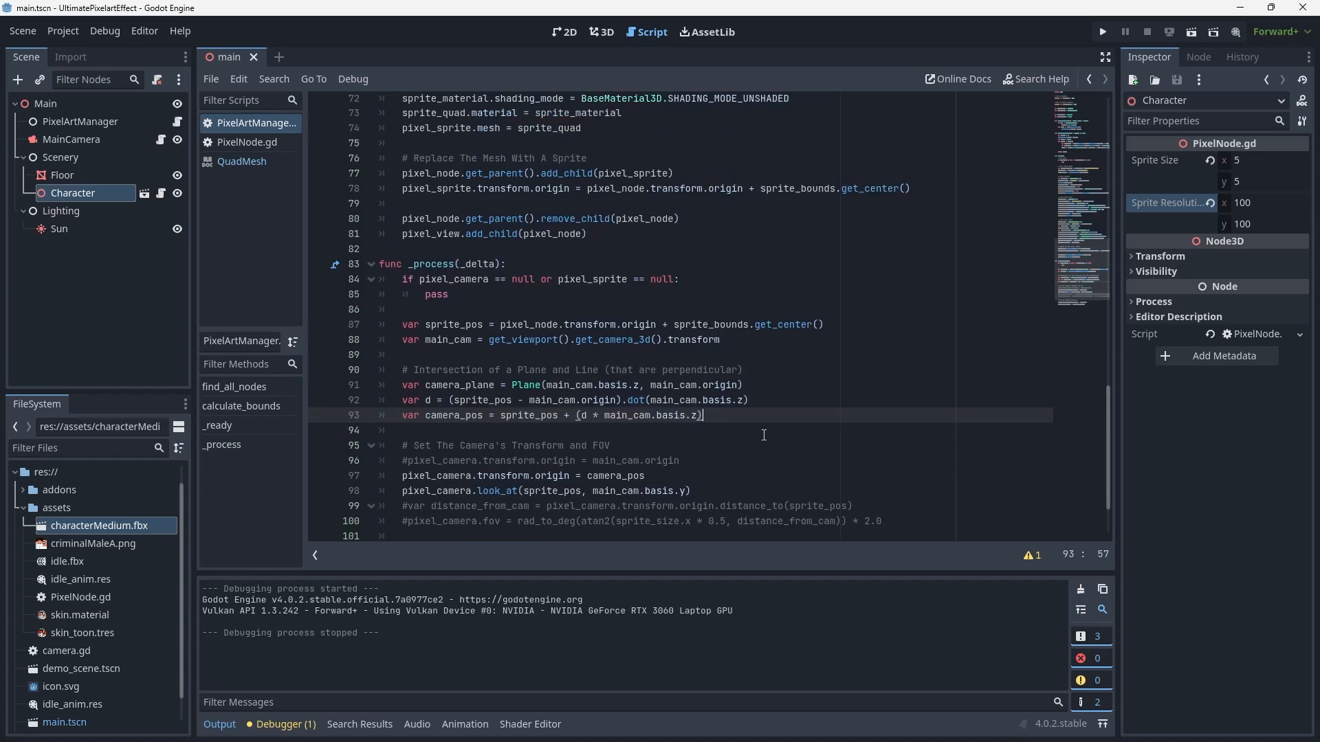
scroll(764, 435, up, 5)
scroll(764, 434, up, 1)
scroll(764, 435, up, 3)
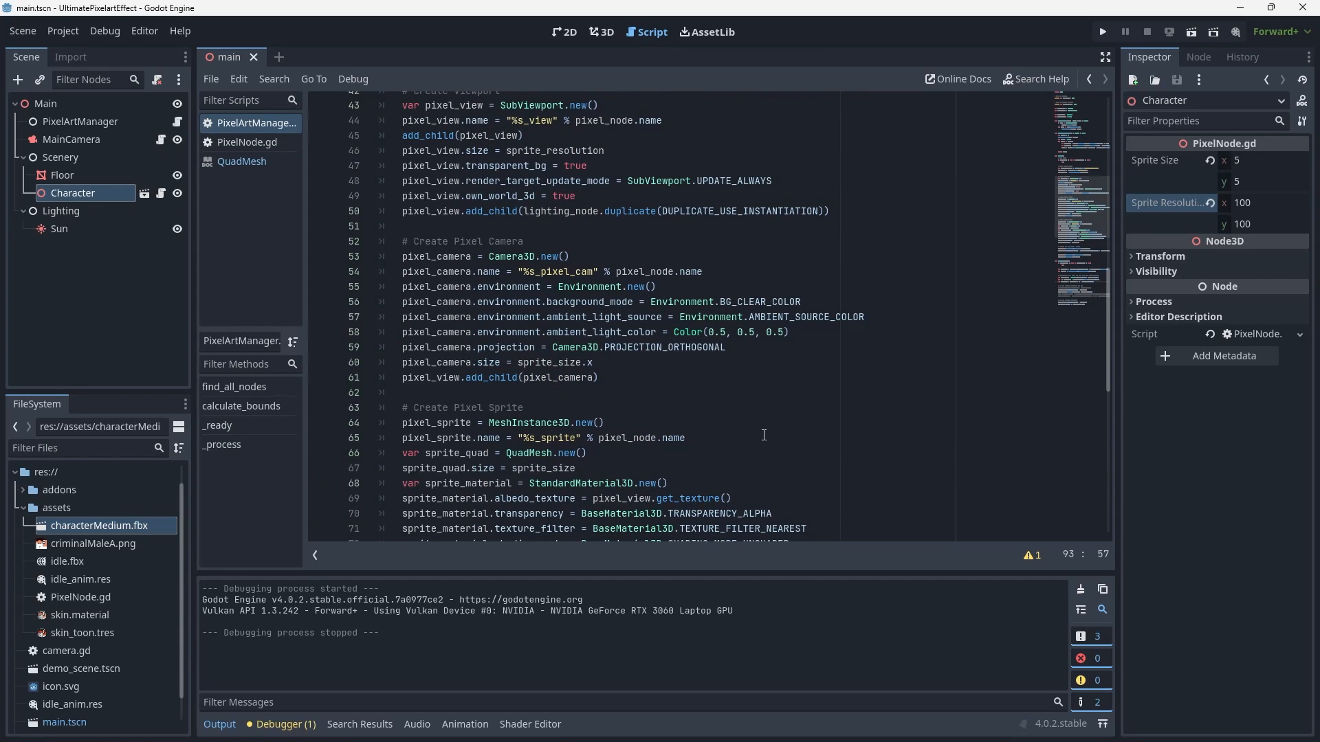
scroll(763, 434, down, 7)
scroll(763, 434, down, 4)
Step: Use main_cam in the sprite basis line, comment out look_at and copy the main camera's basis
double_click(560, 511)
text(main_)
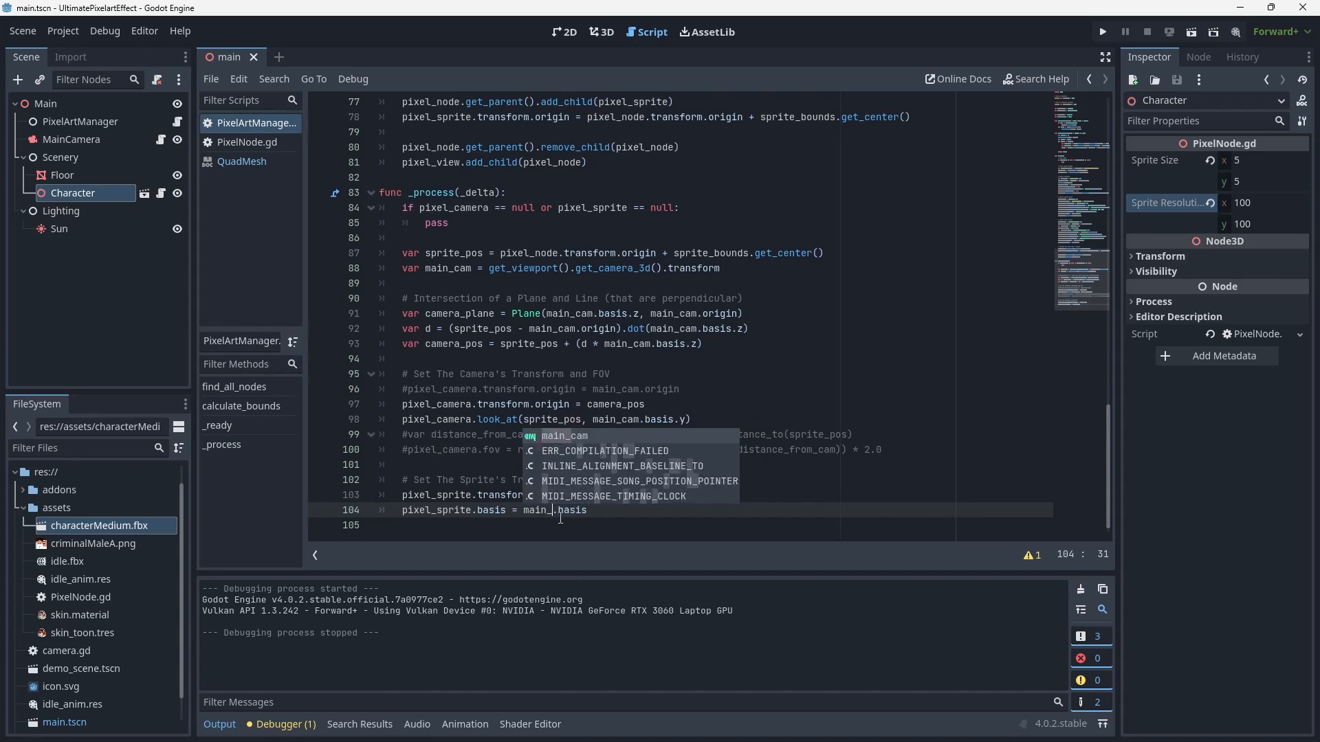
key(Return)
click(402, 421)
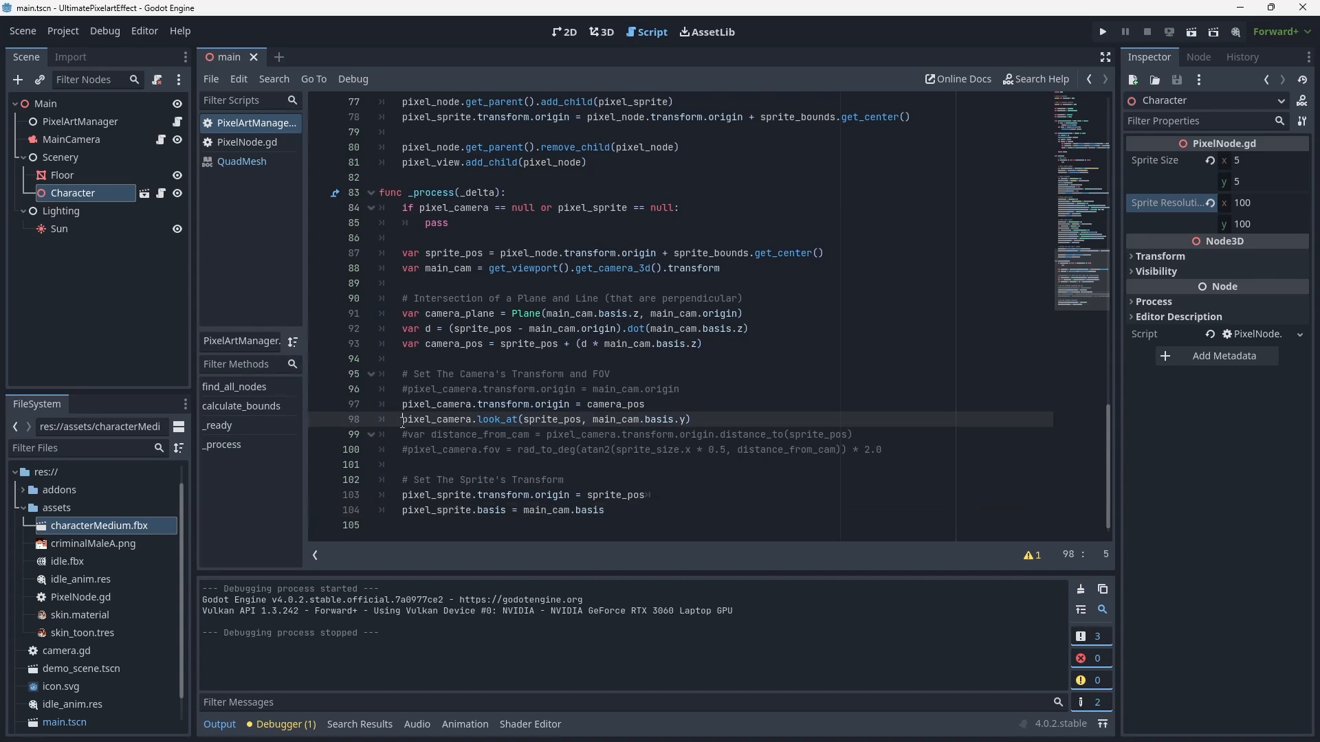
text(#)
key(ctrl+shift+Return)
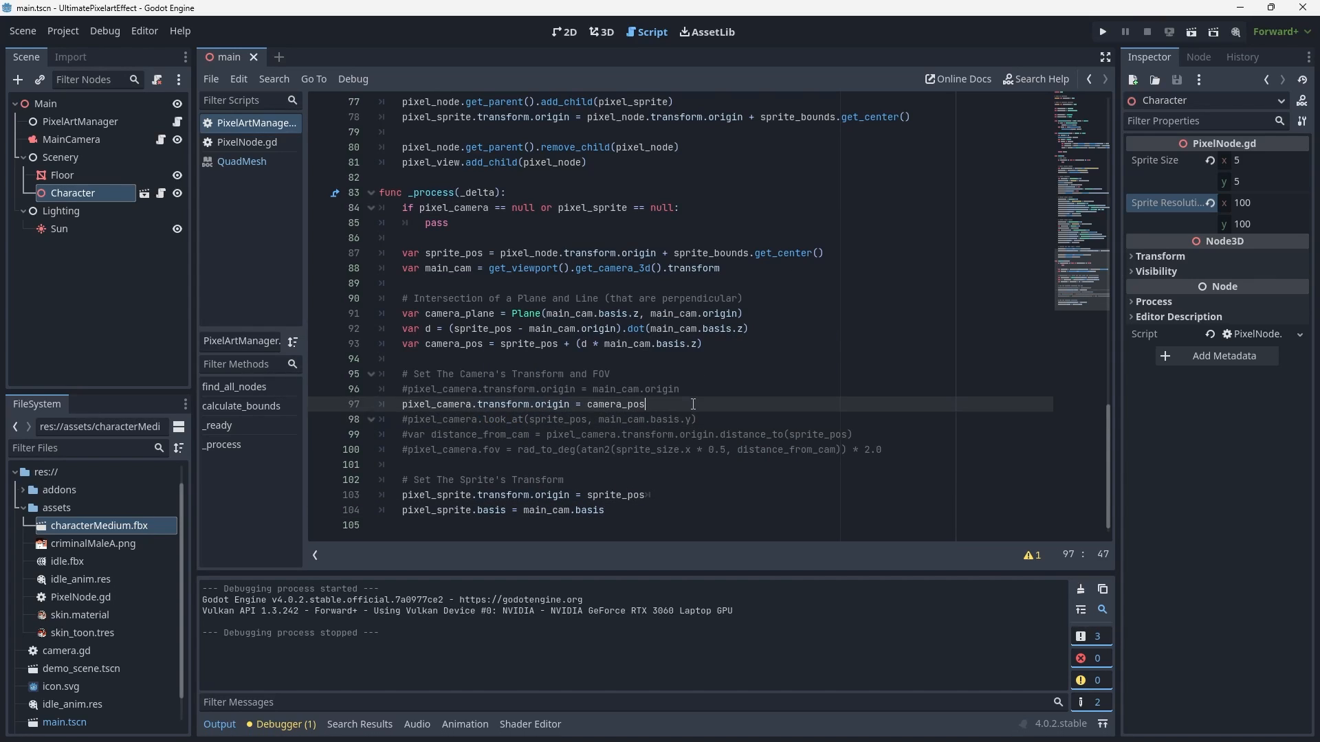
text(pixel_camera.translate)
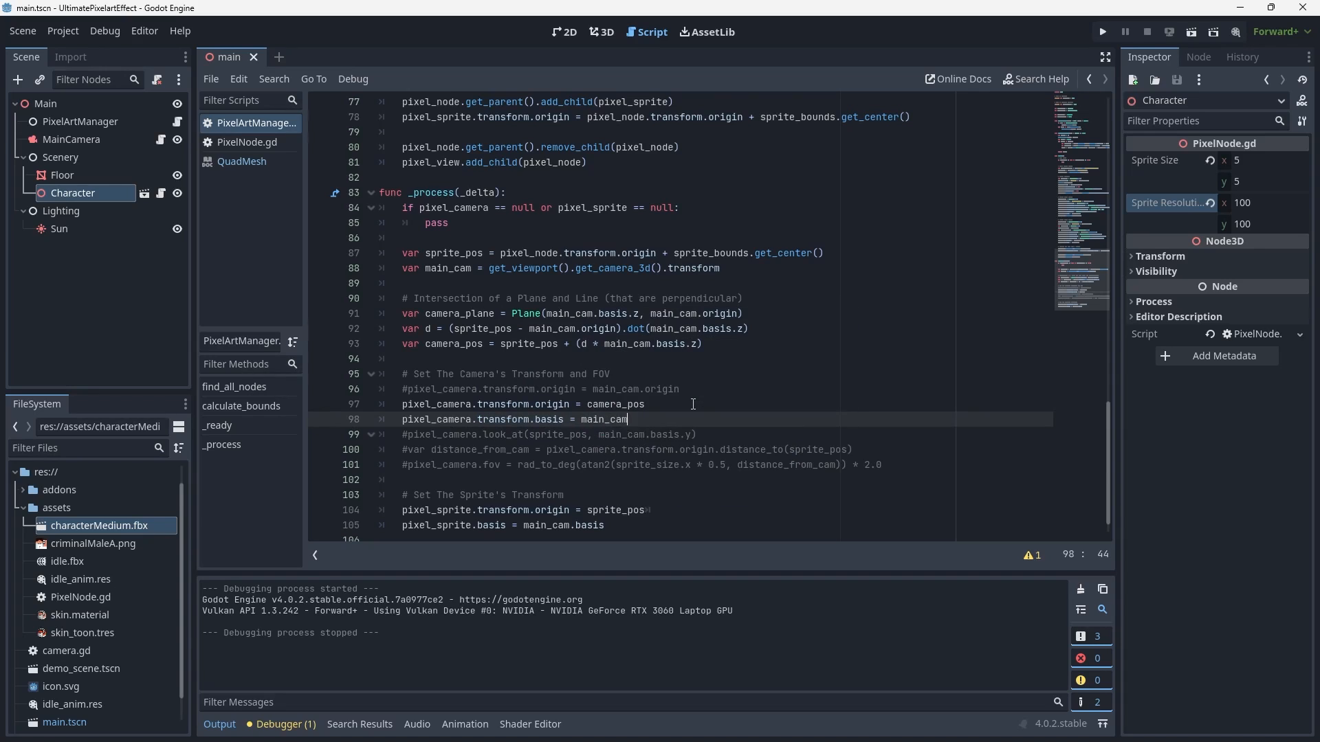
Step: Negate main_cam.basis.z in the dot call and test-run to check the flipped camera direction
click(1104, 32)
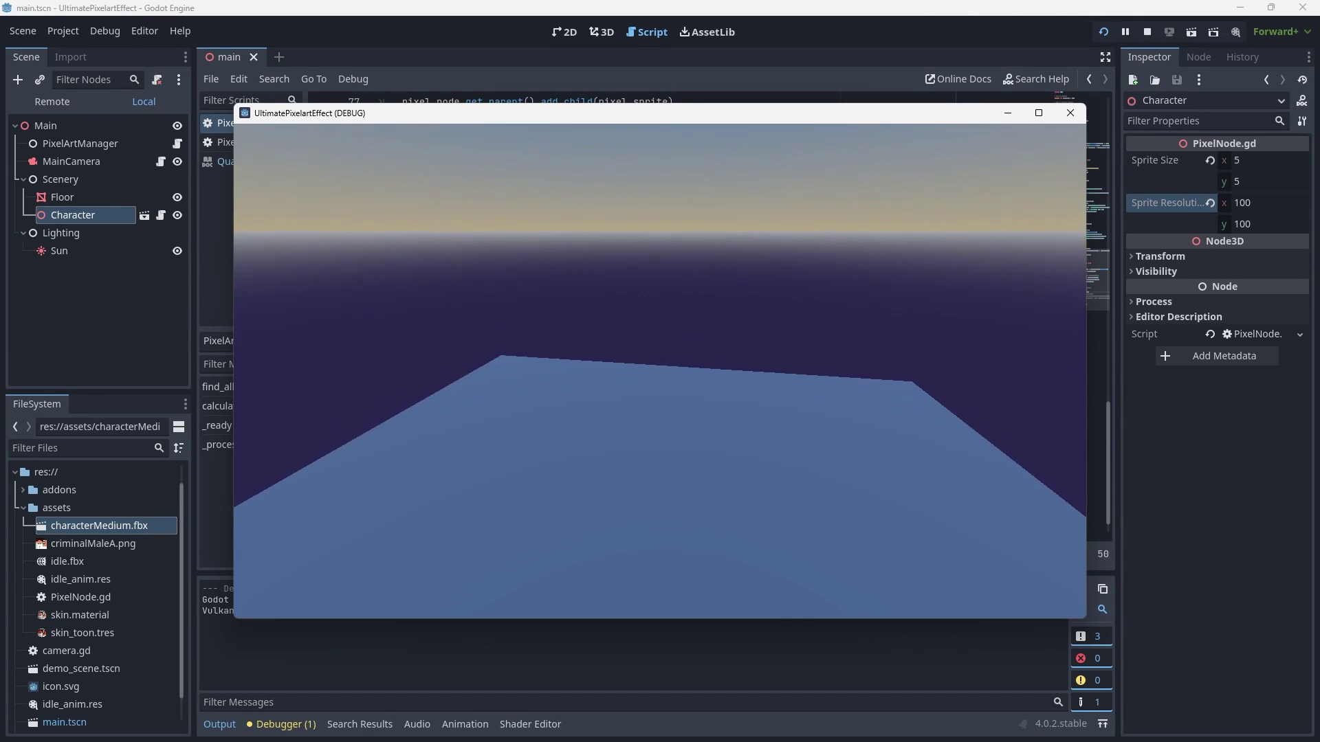
click(1074, 112)
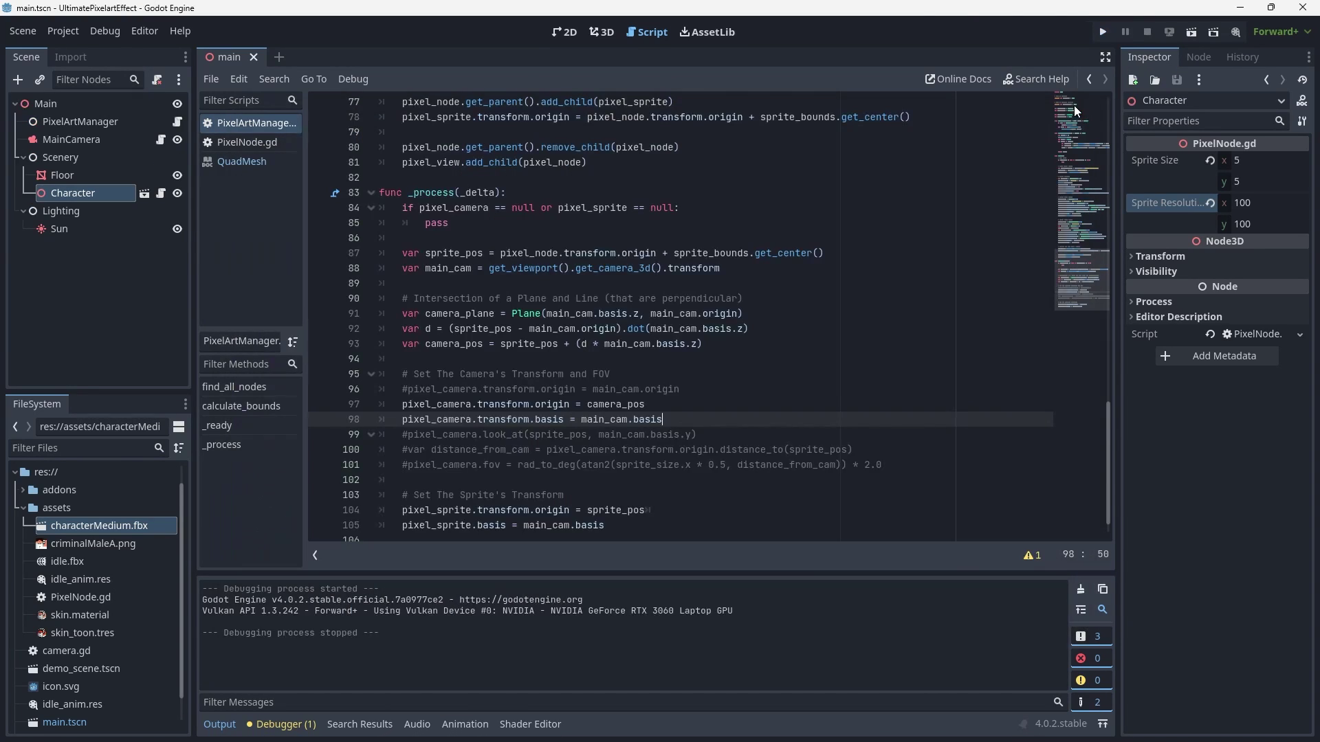
click(556, 355)
click(651, 330)
text(-)
click(1101, 33)
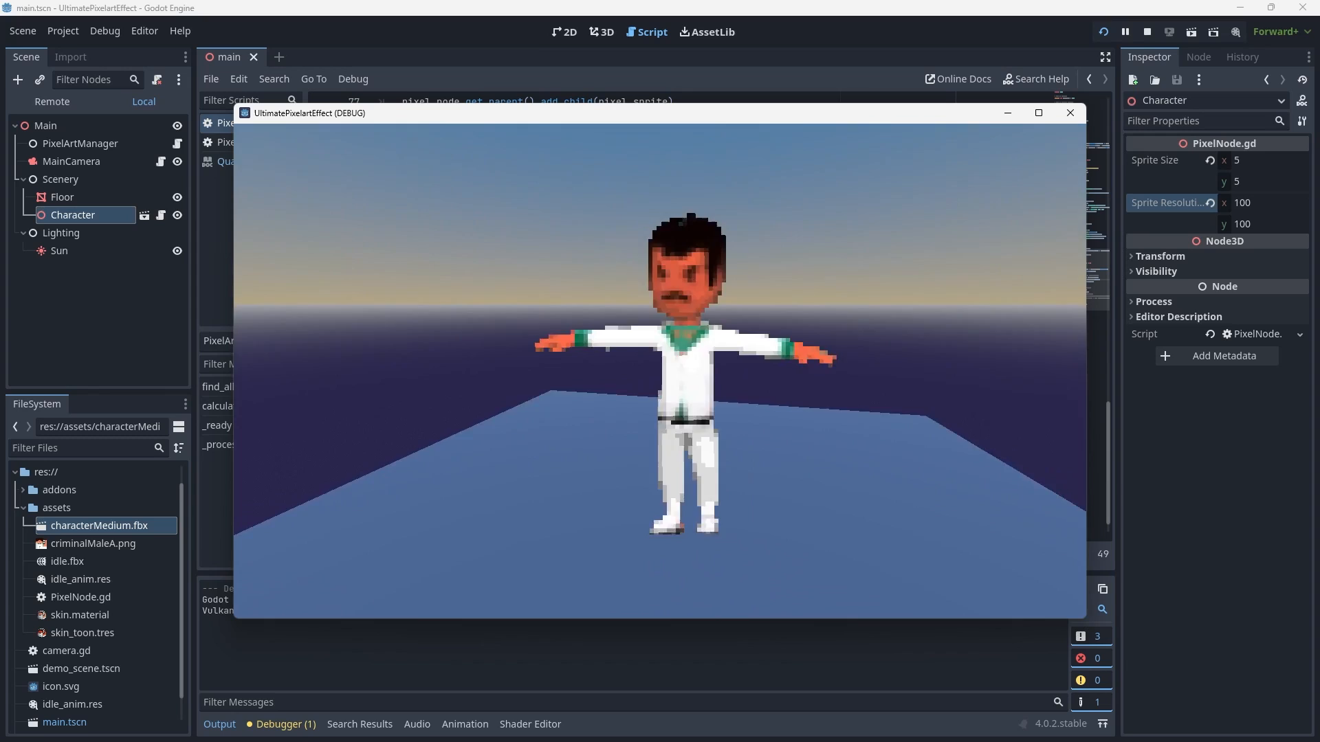
key(F8)
Step: Add 'if Engine.get_frames_drawn() % 10 != 0: return', change pass to return, and run the game
click(600, 210)
key(Return)
key(Return)
text(i)
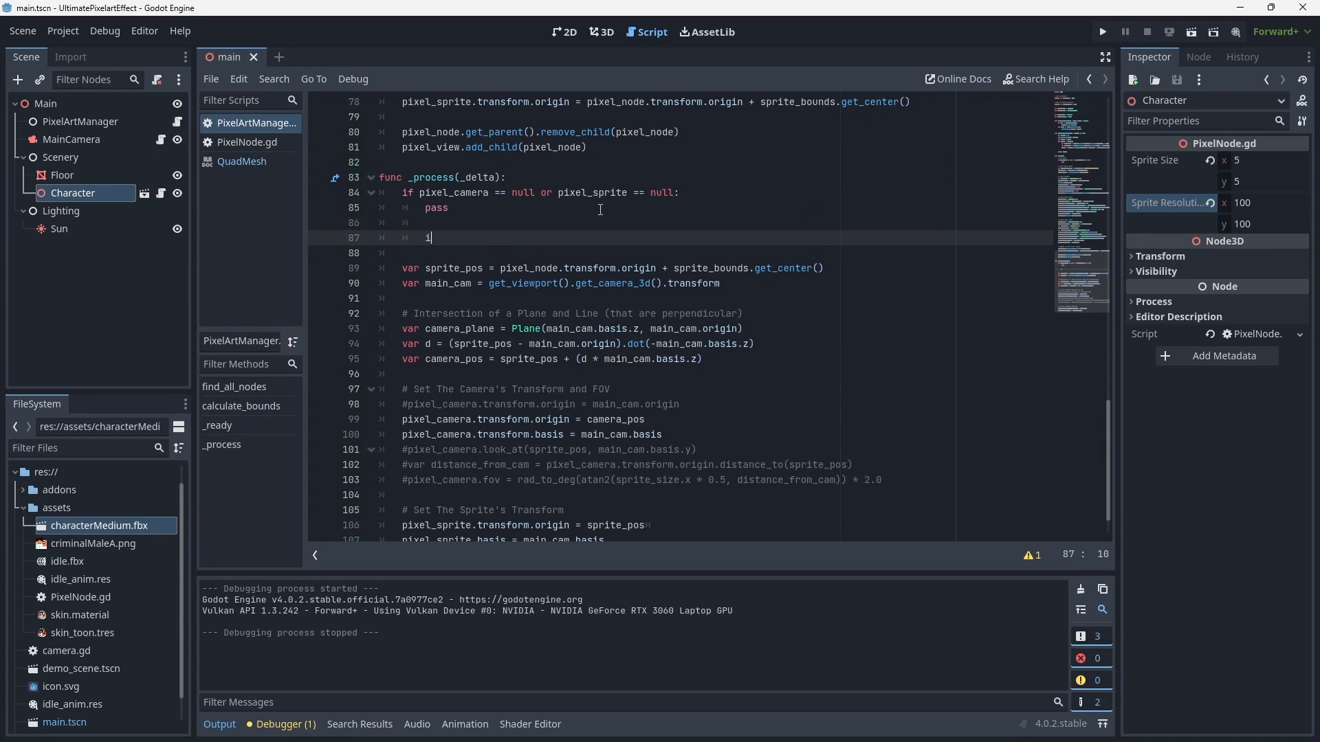
key(BackSpace)
key(BackSpace)
key(BackSpace)
text(Engine.get)
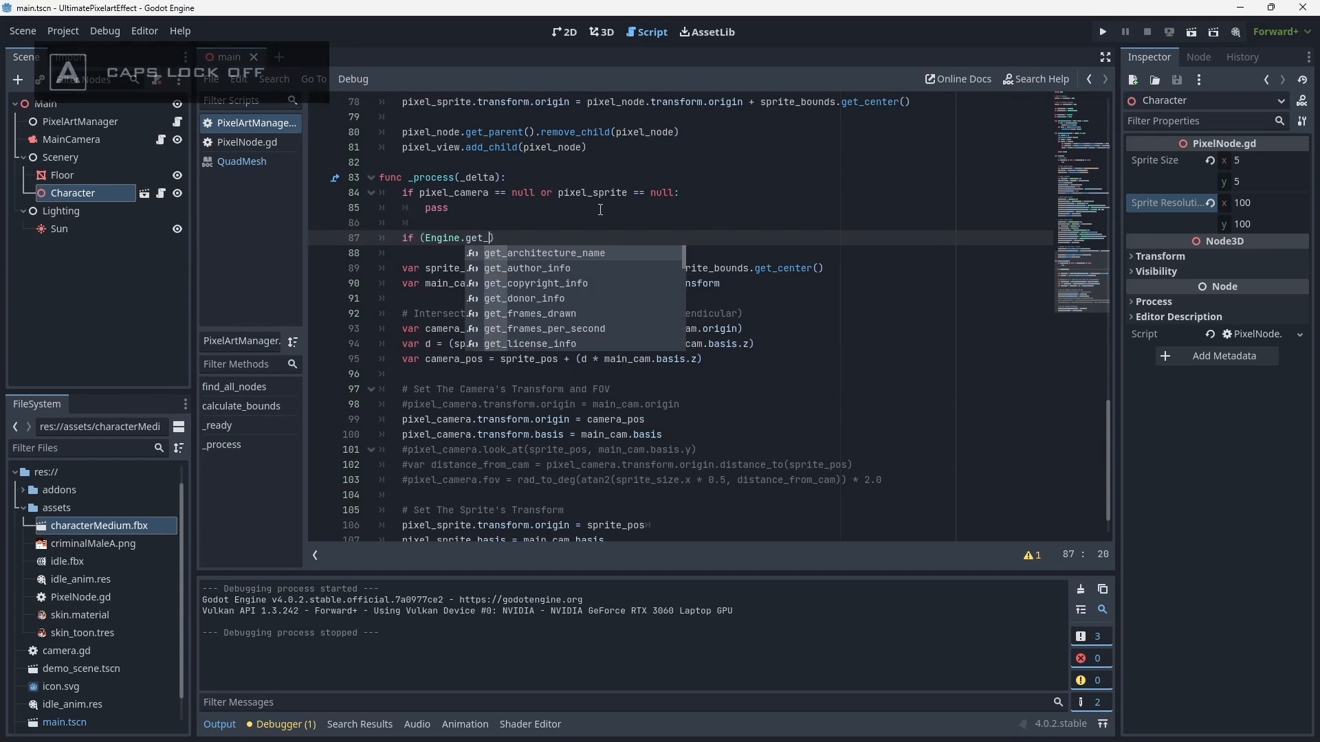
text(_f)
key(Return)
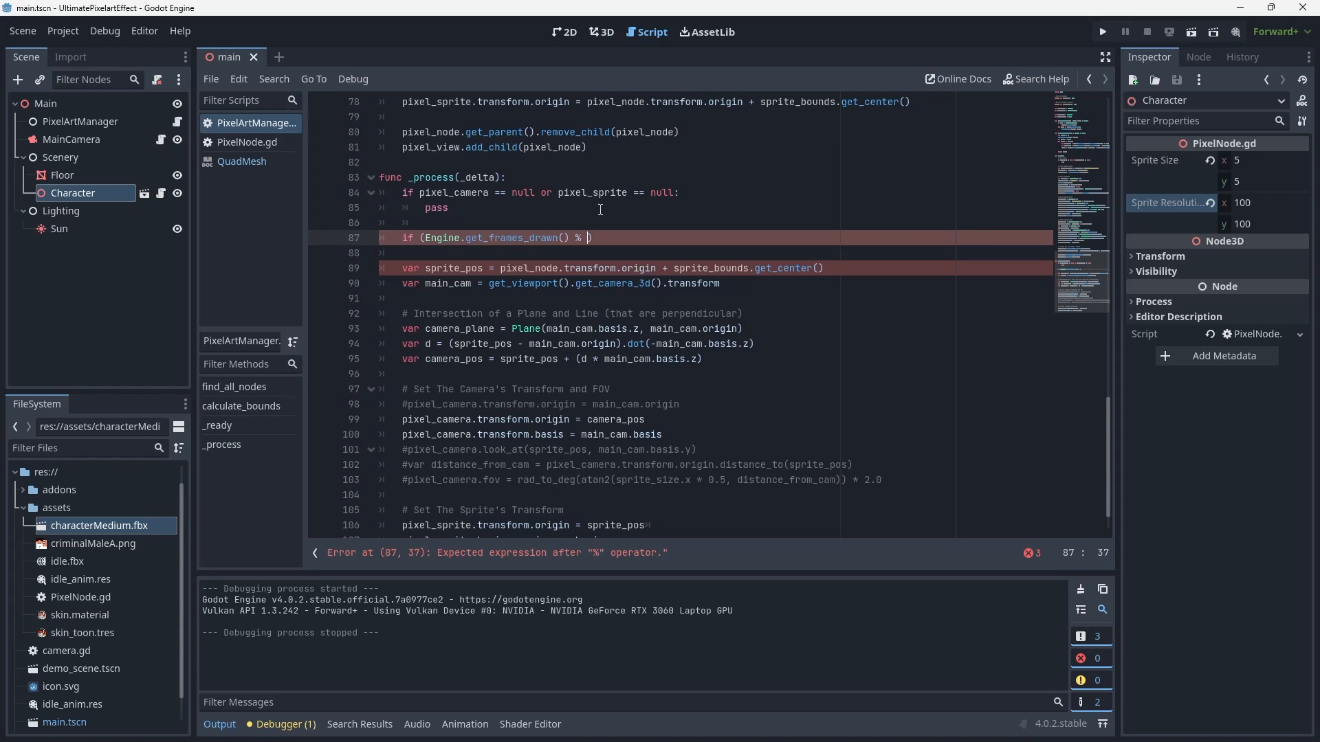
key(Return)
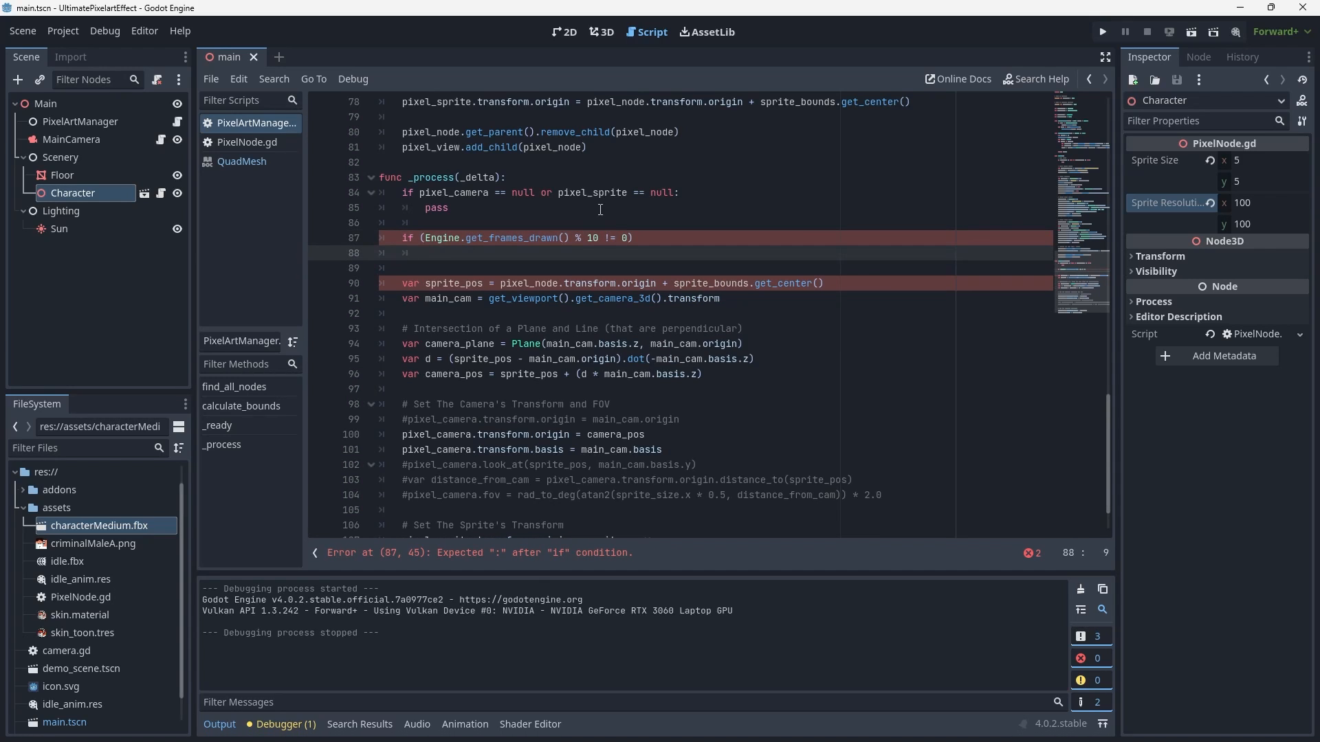
click(516, 250)
click(595, 203)
text(return)
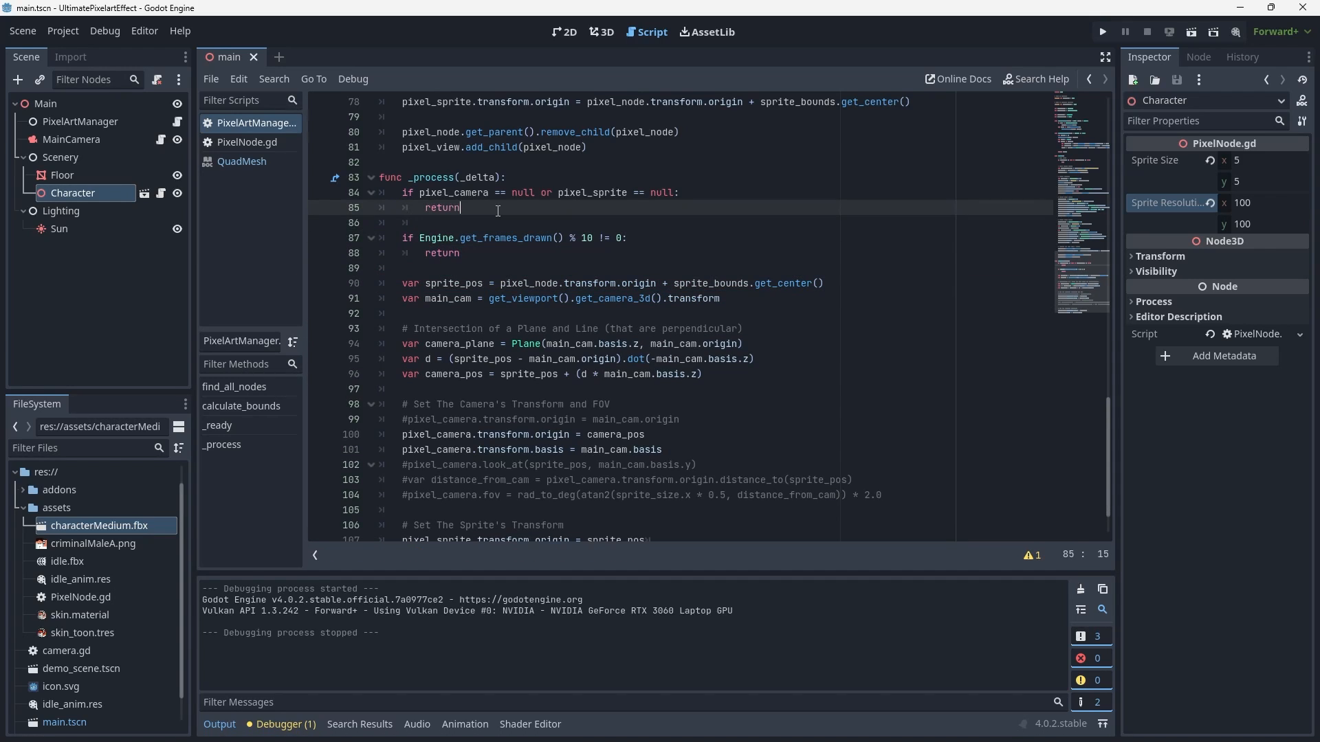
click(1104, 39)
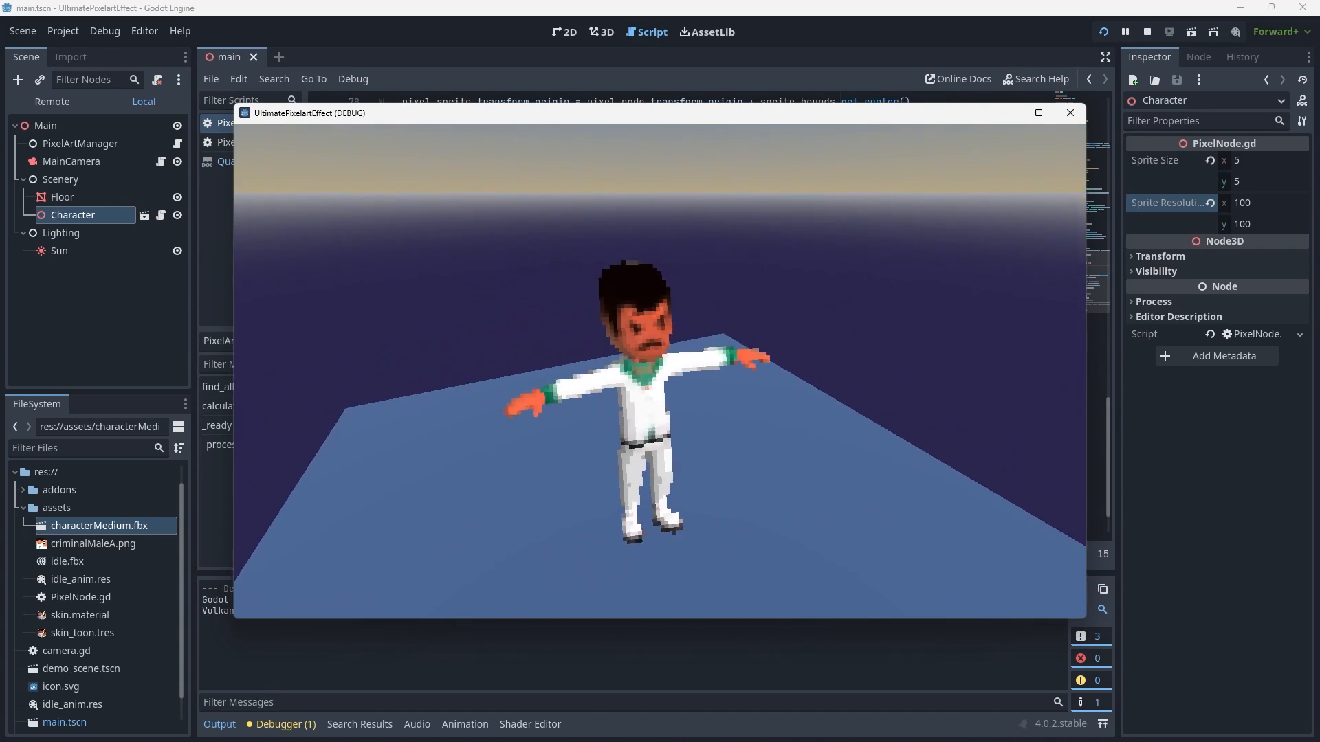